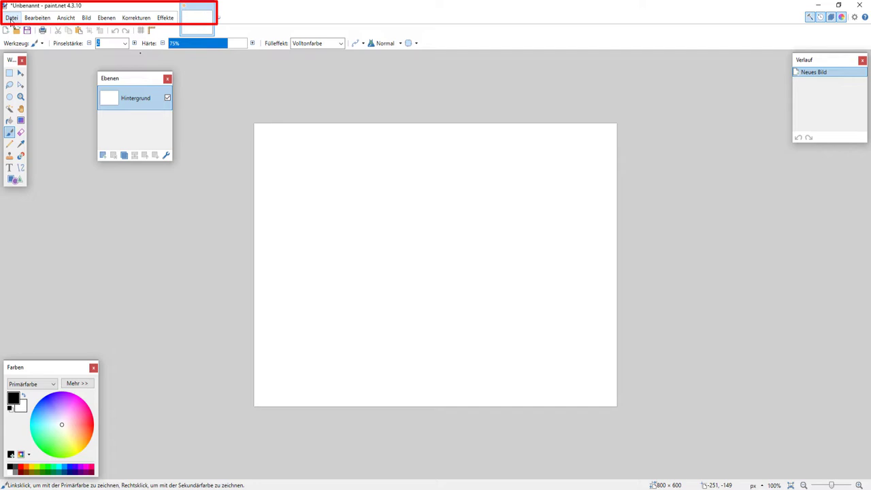
Examine the size settings for a new image and the print options for the blank canvas, dismissing both without applying anything.
click(12, 17)
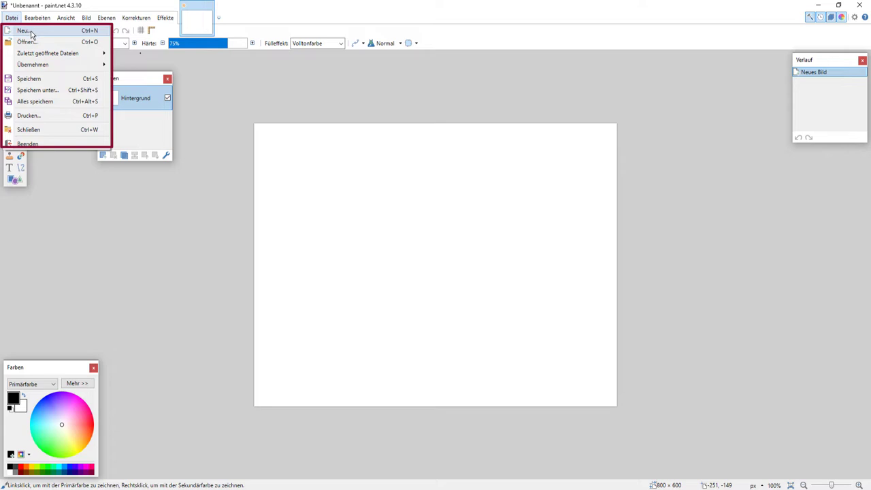
click(31, 31)
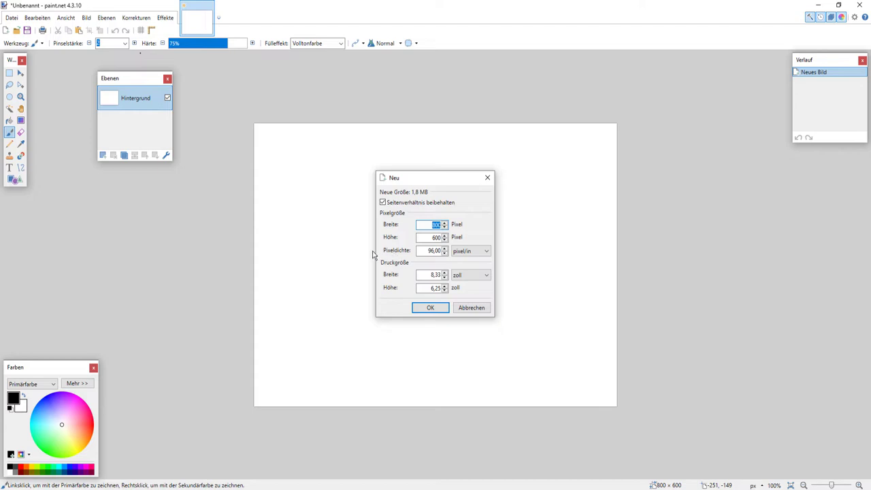
click(472, 308)
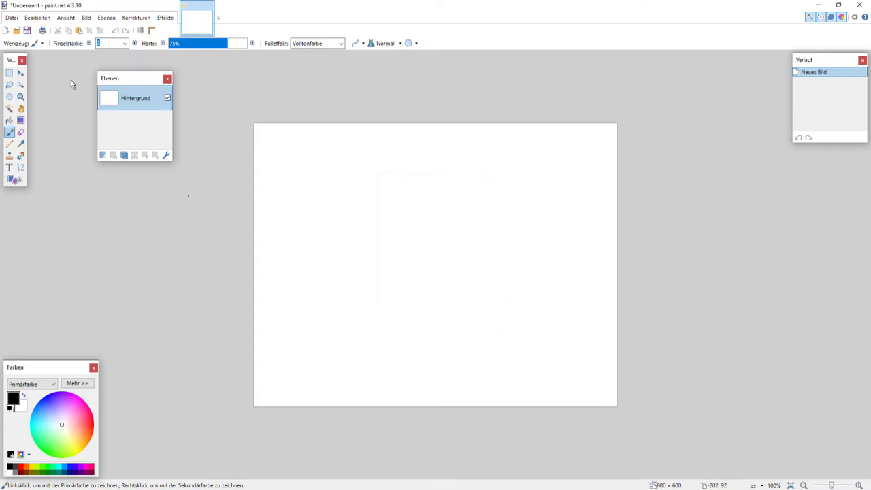
click(12, 17)
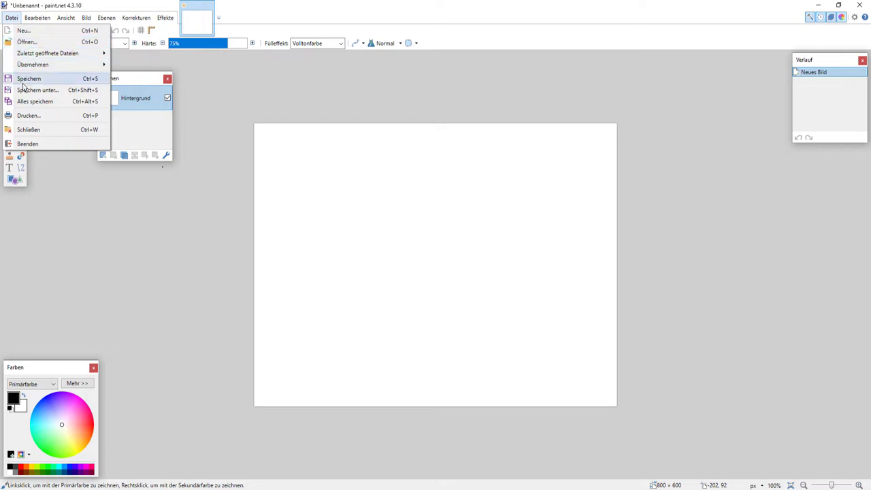
mouse_move(47, 60)
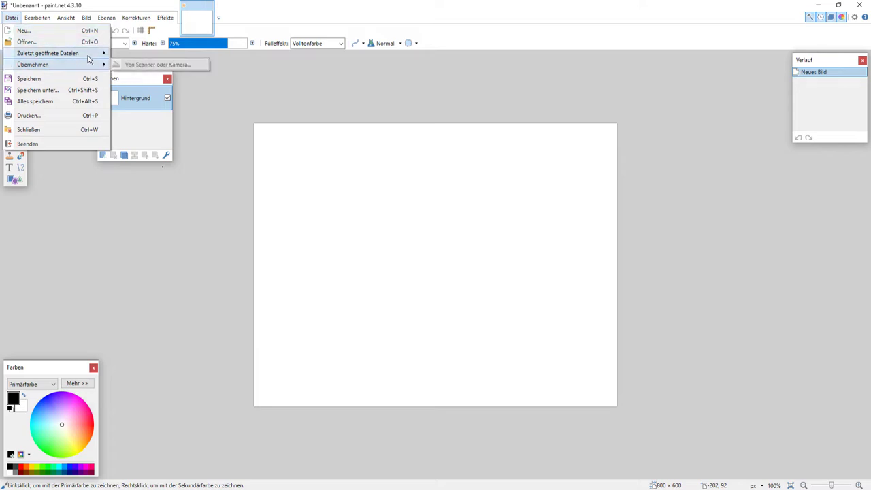
mouse_move(79, 58)
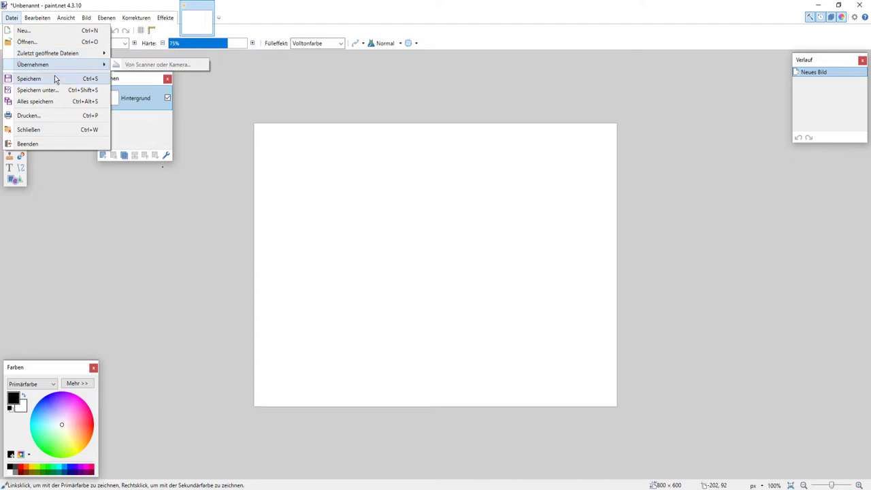
click(42, 115)
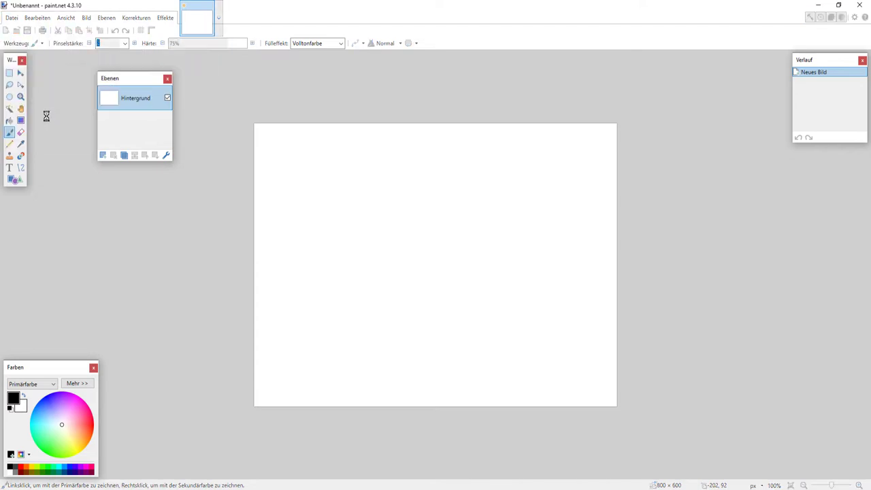
click(348, 191)
click(348, 191)
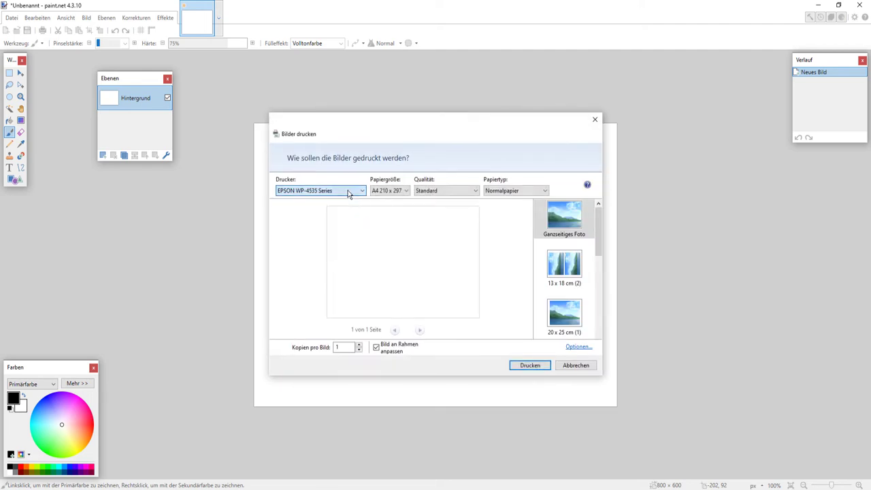
click(576, 366)
Close the untitled image and discard its unsaved changes.
click(11, 19)
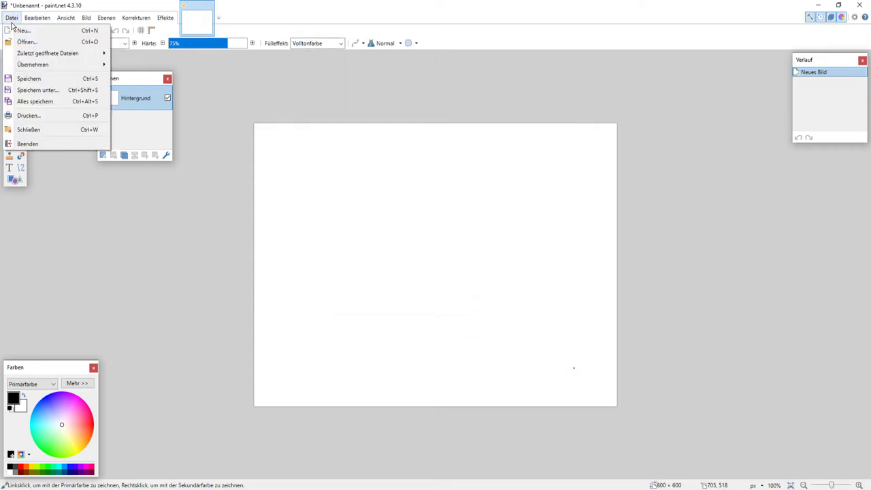
click(41, 133)
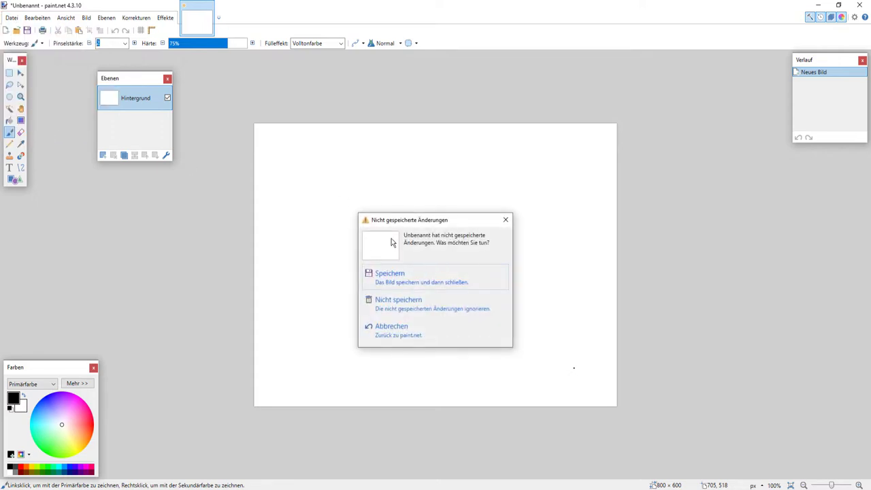
click(397, 301)
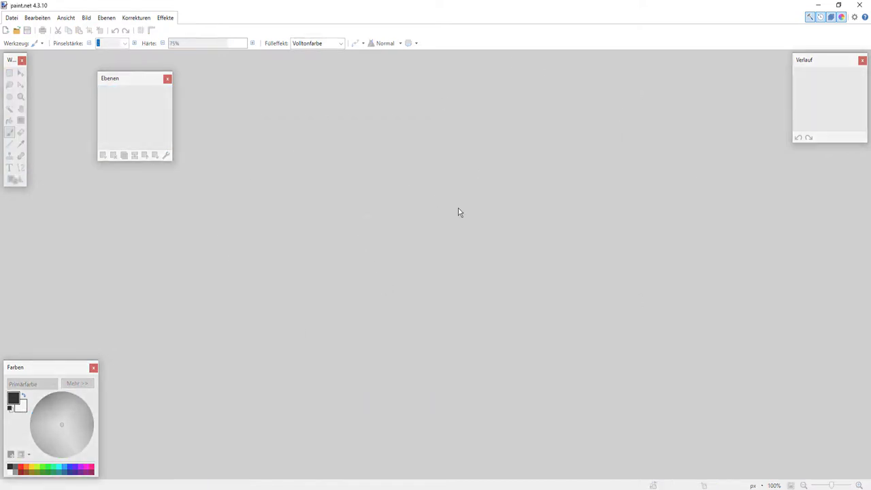
Quit the image editor and start paint.net again from its desktop shortcut.
click(13, 19)
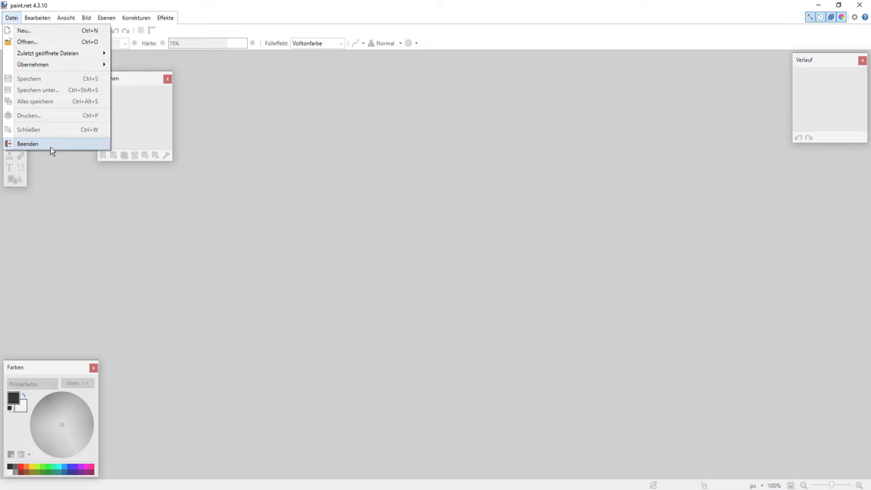
click(436, 5)
click(14, 19)
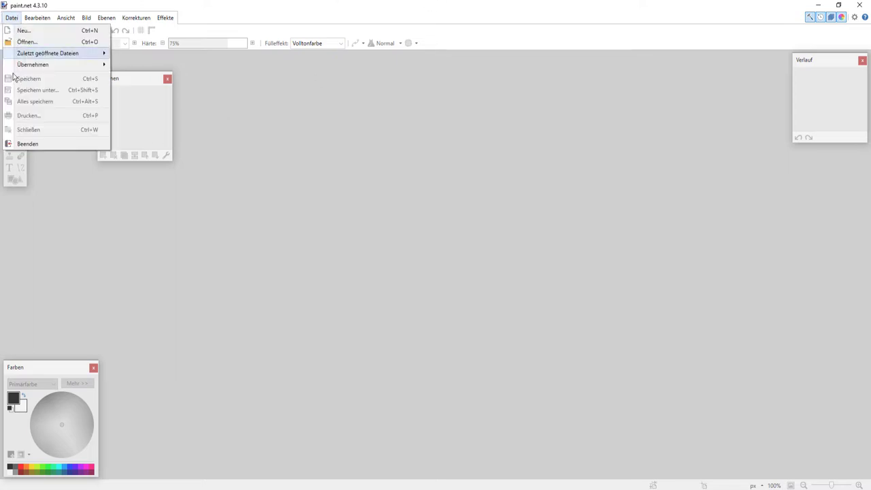
click(27, 143)
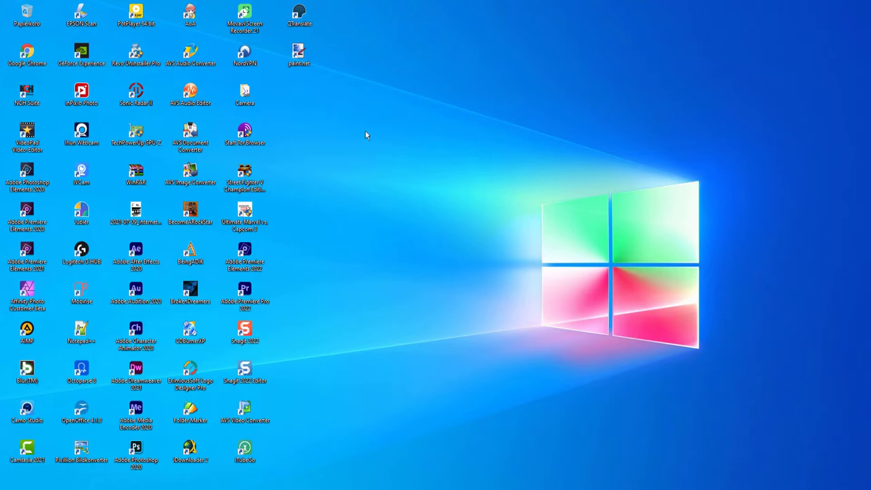
right_click(361, 102)
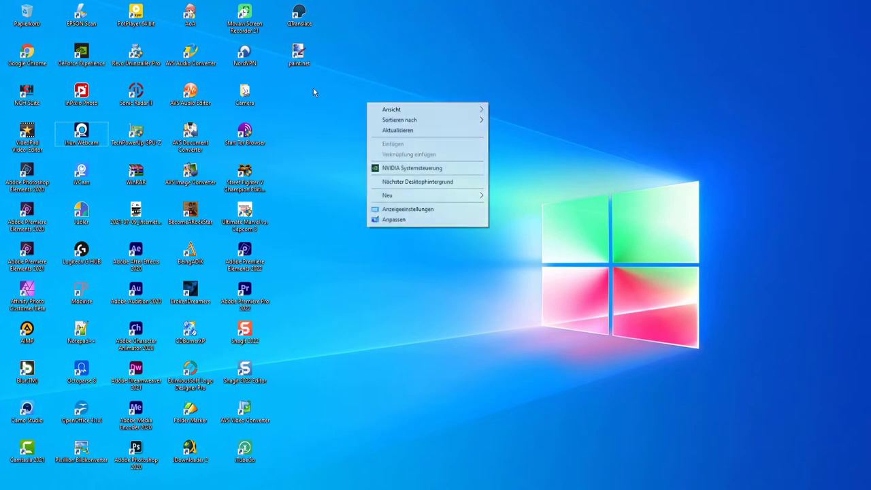
double_click(300, 55)
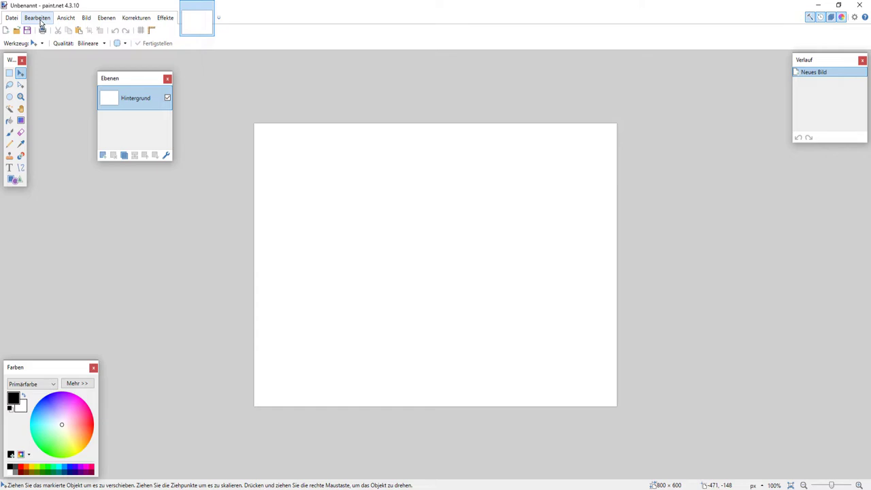
click(39, 19)
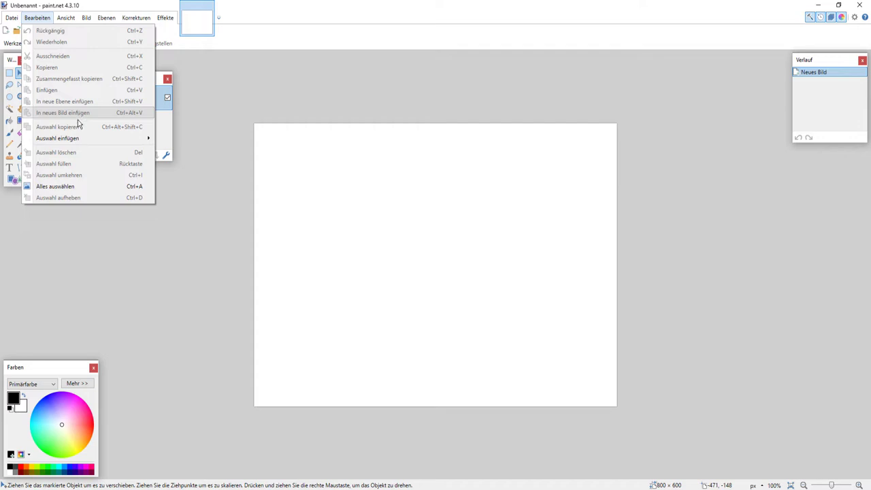
mouse_move(74, 140)
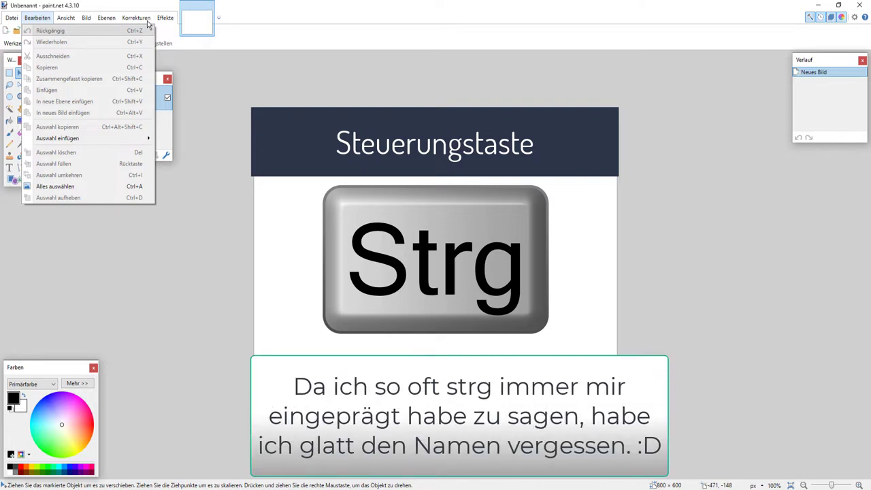
mouse_move(135, 18)
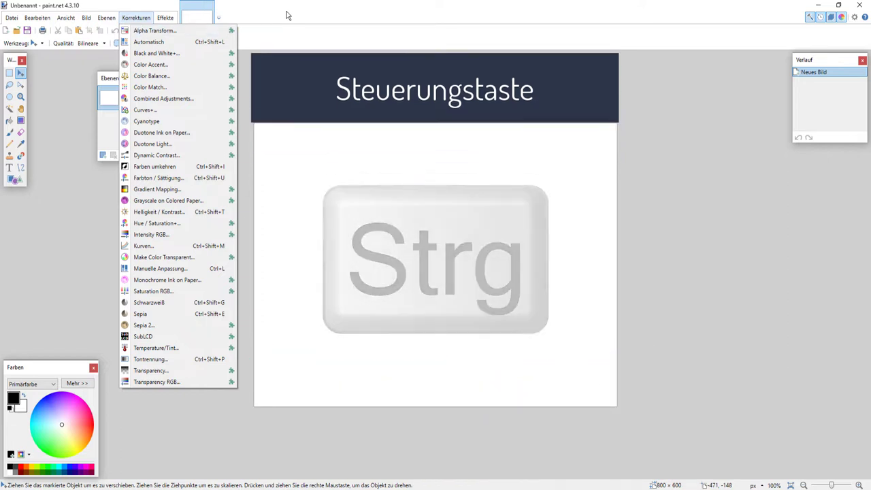
mouse_move(39, 29)
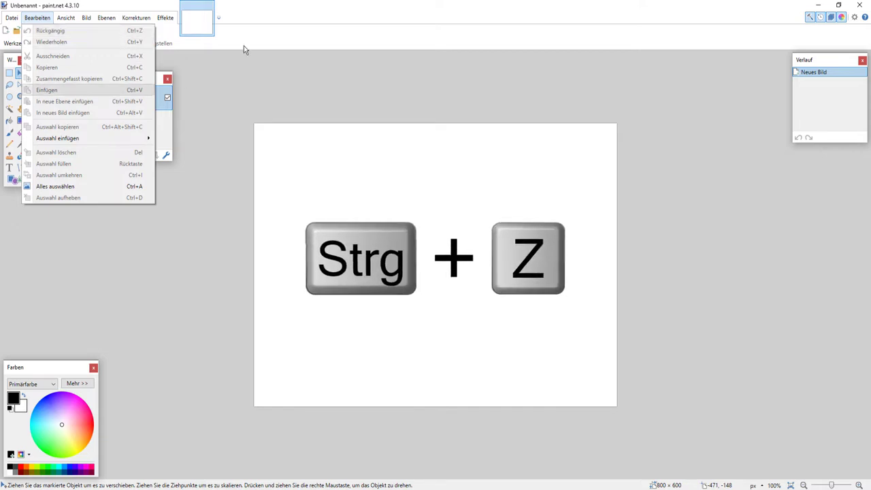
click(255, 28)
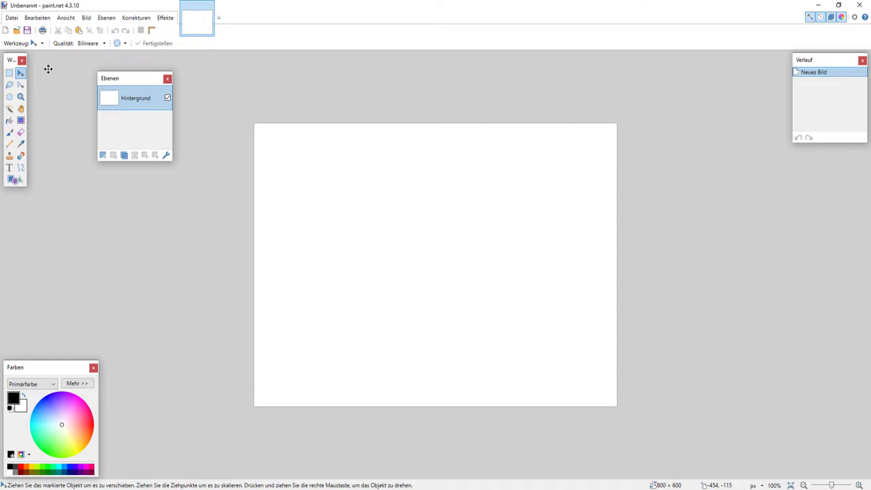
key(ctrl+y)
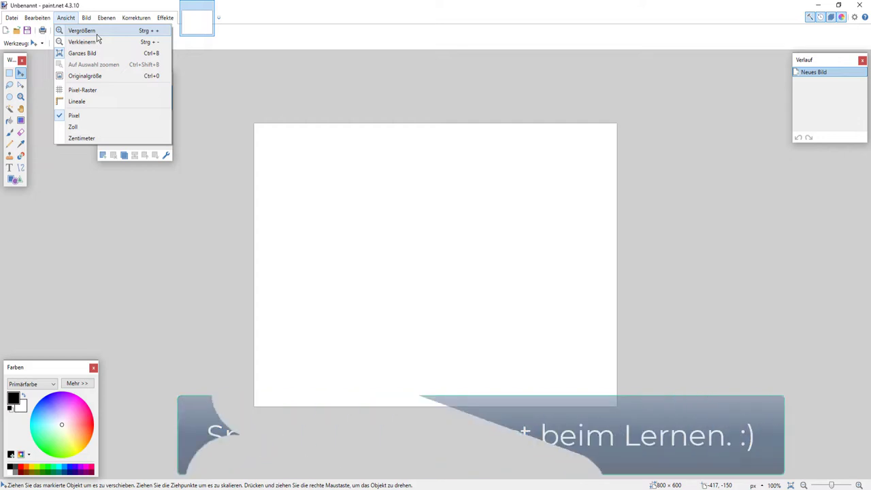
mouse_move(121, 25)
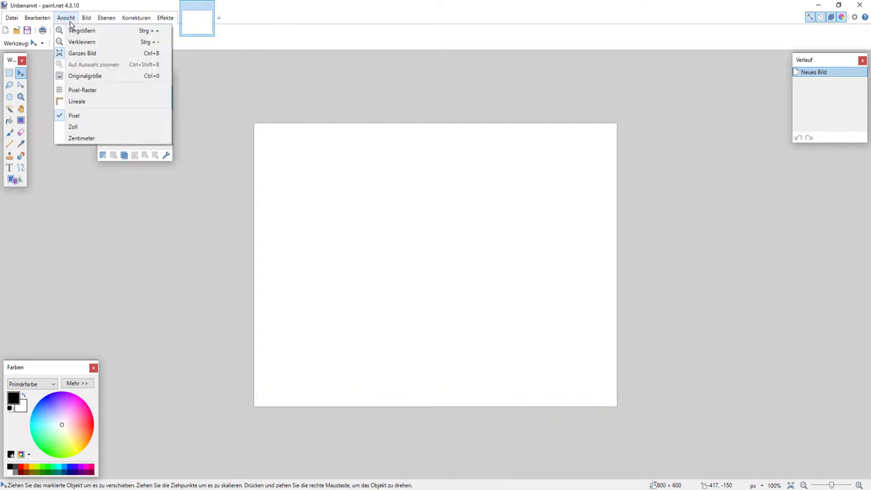
mouse_move(66, 25)
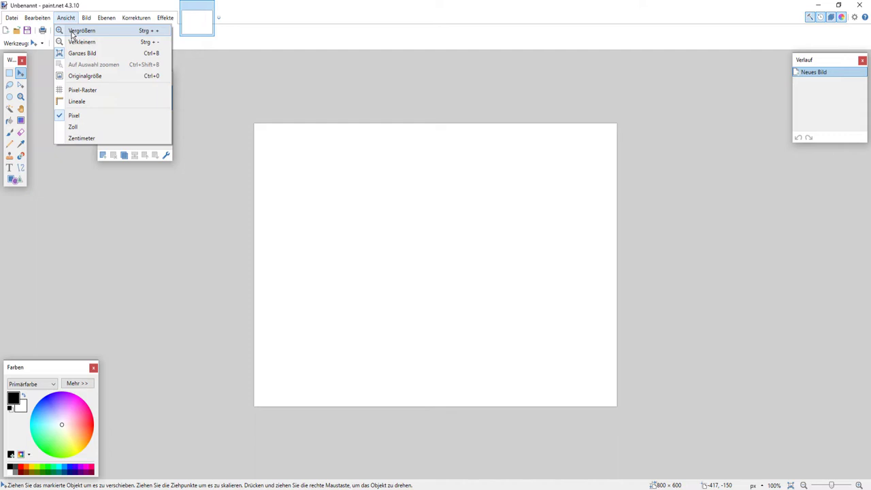
click(266, 23)
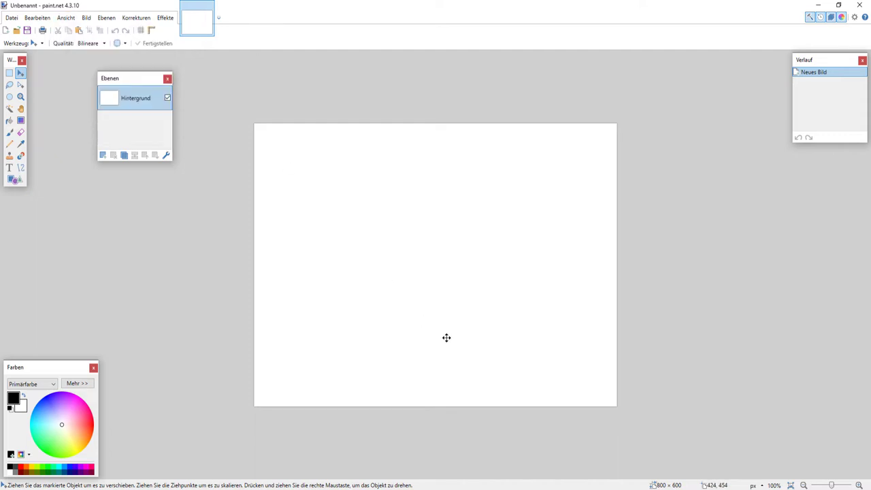
Zoom the blank canvas in to 300% and back out to 100%, varying the magnification in between.
scroll(446, 338, up, 3)
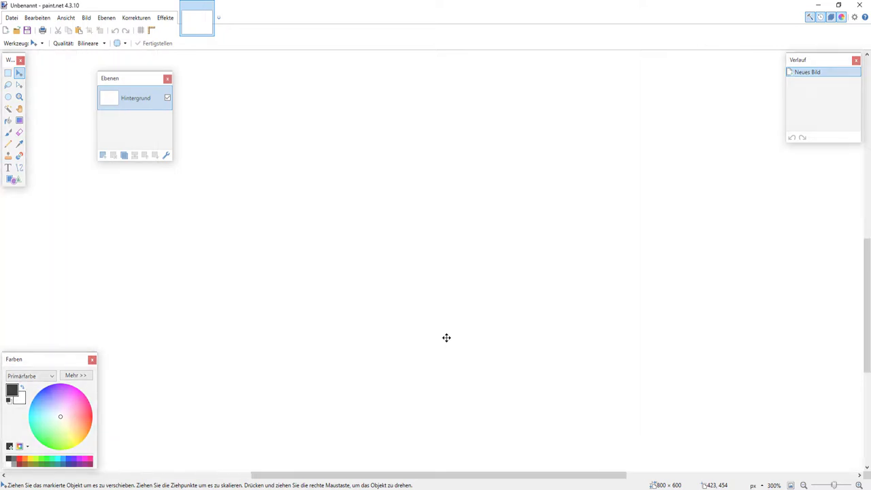
scroll(447, 338, down, 2)
scroll(446, 338, down, 1)
scroll(446, 338, up, 2)
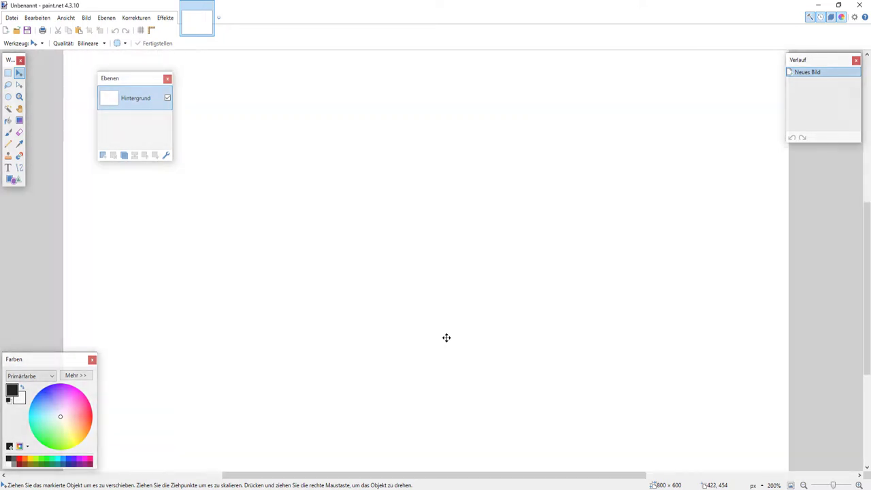
scroll(446, 337, down, 2)
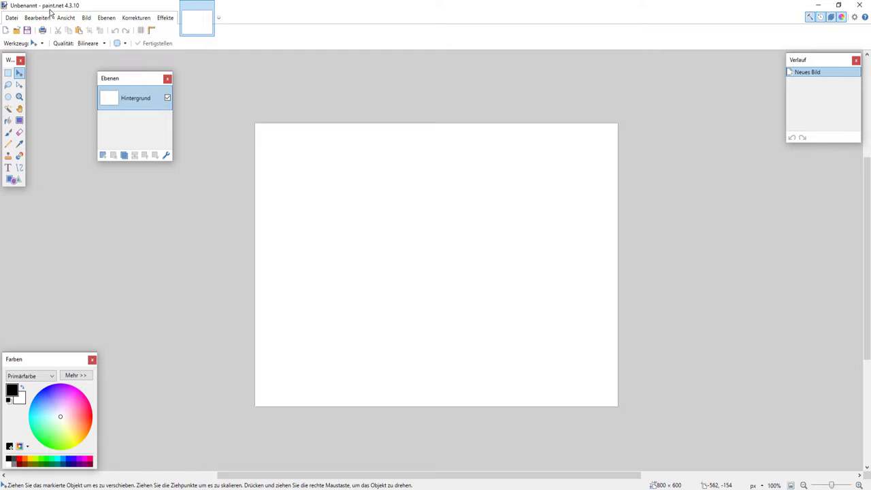
Magnify the canvas to 200% in two stages with the Zoom In command and reduce it again with Zoom Out.
click(76, 19)
click(69, 31)
click(66, 19)
click(72, 31)
click(66, 19)
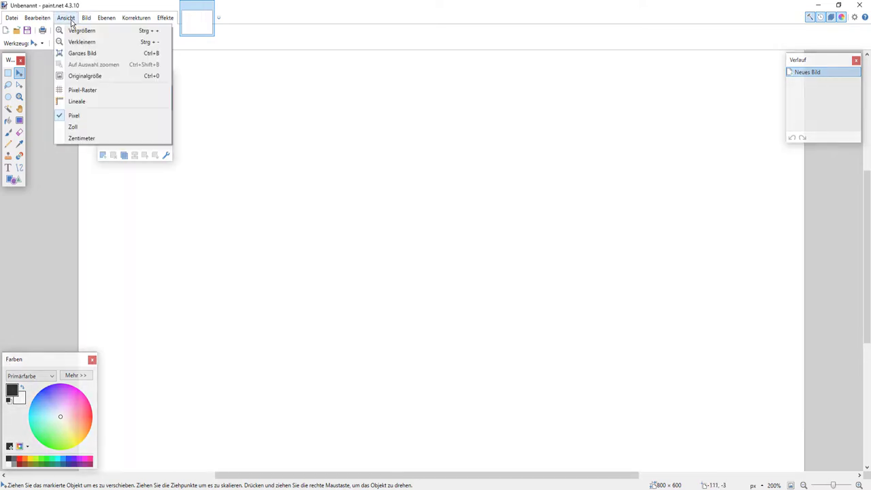
click(89, 45)
click(66, 19)
click(83, 42)
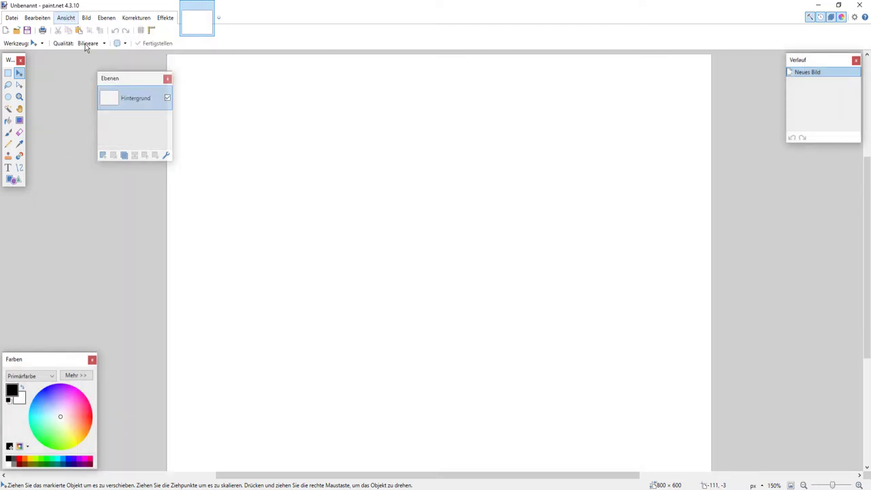
Fit the whole image in the window and display it at its original size.
click(66, 18)
click(91, 53)
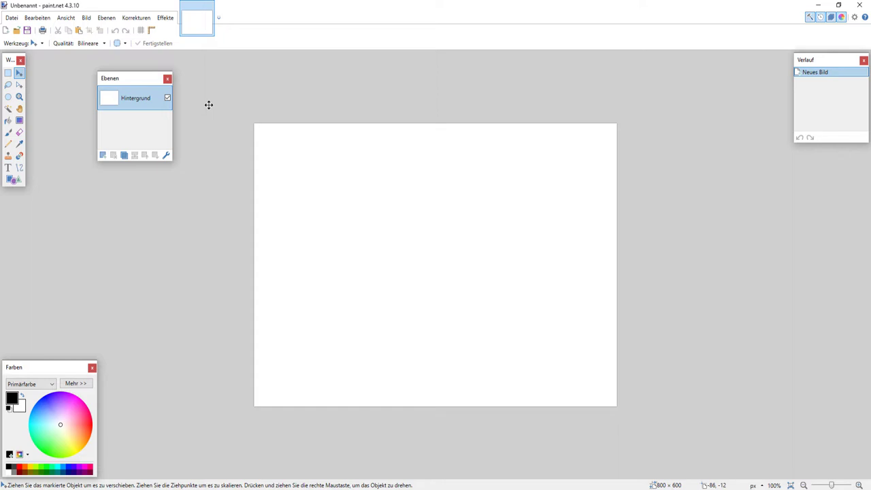
click(72, 21)
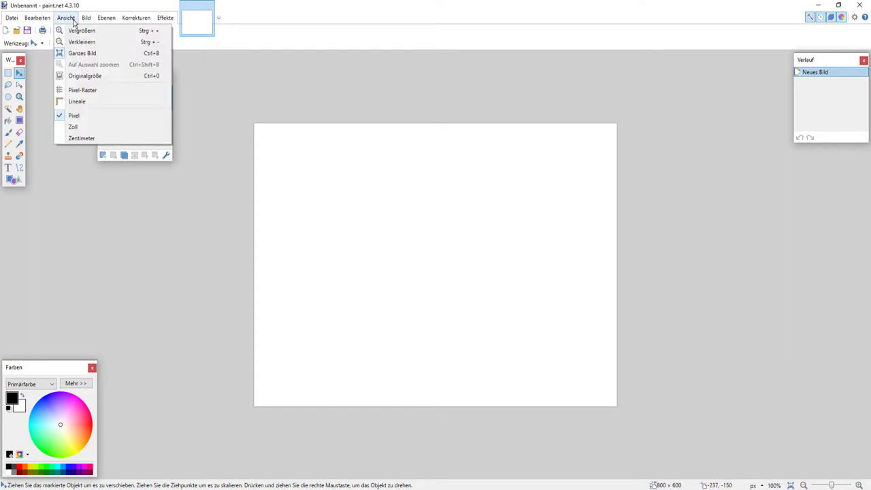
click(95, 75)
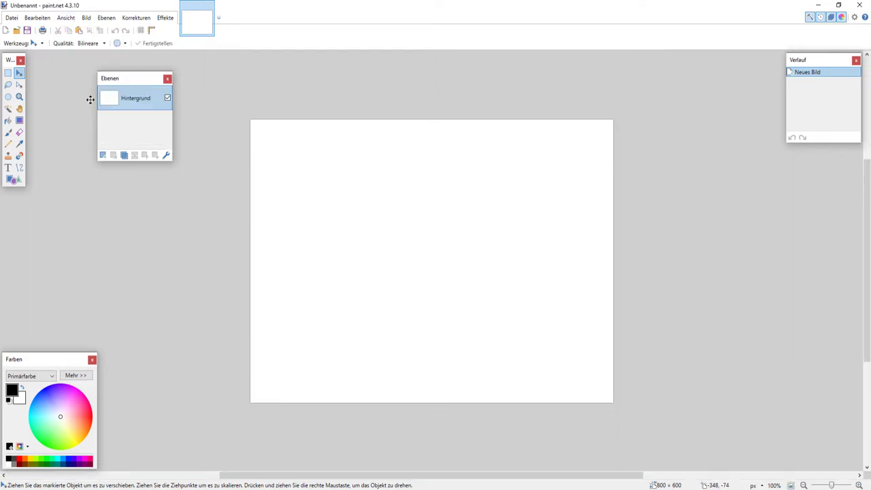
Turn on the pixel grid for the canvas.
click(66, 21)
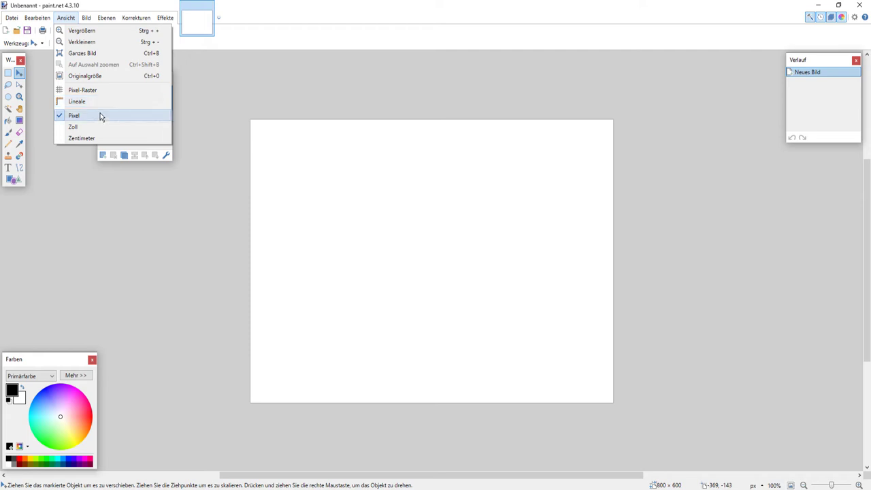
click(92, 91)
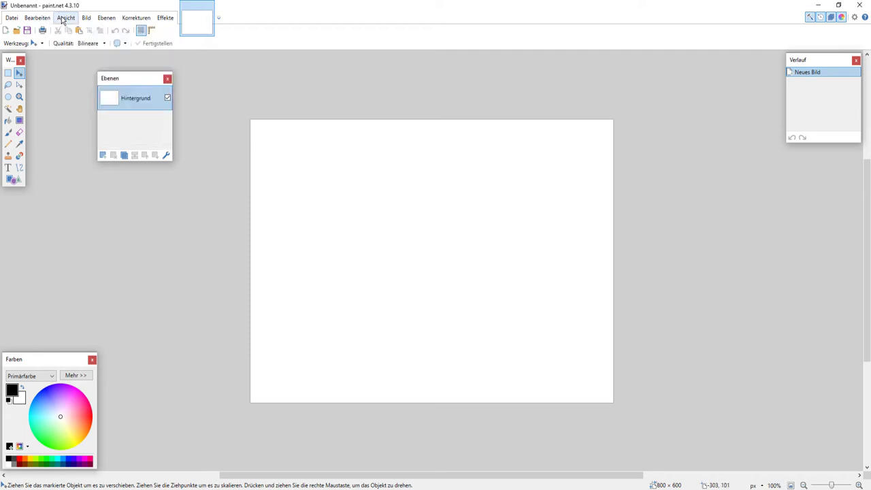
Display the rulers around the canvas, and switch their unit to centimetres and back to pixels.
click(62, 21)
click(87, 102)
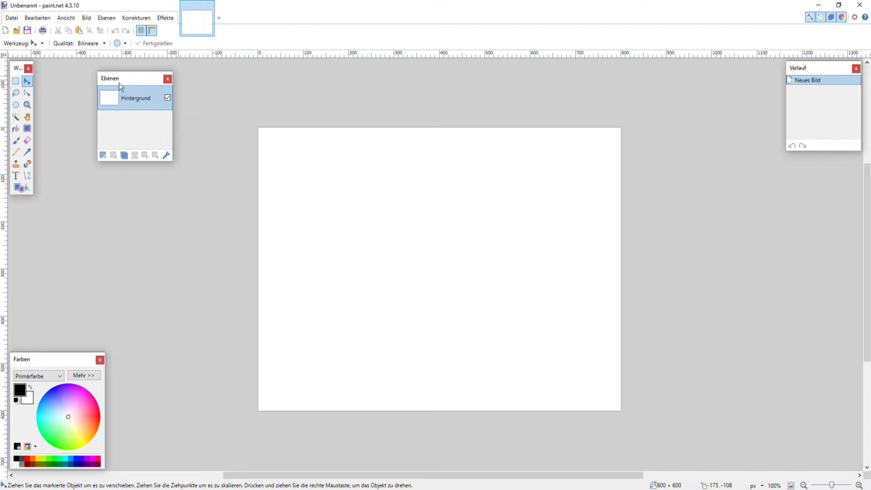
click(66, 19)
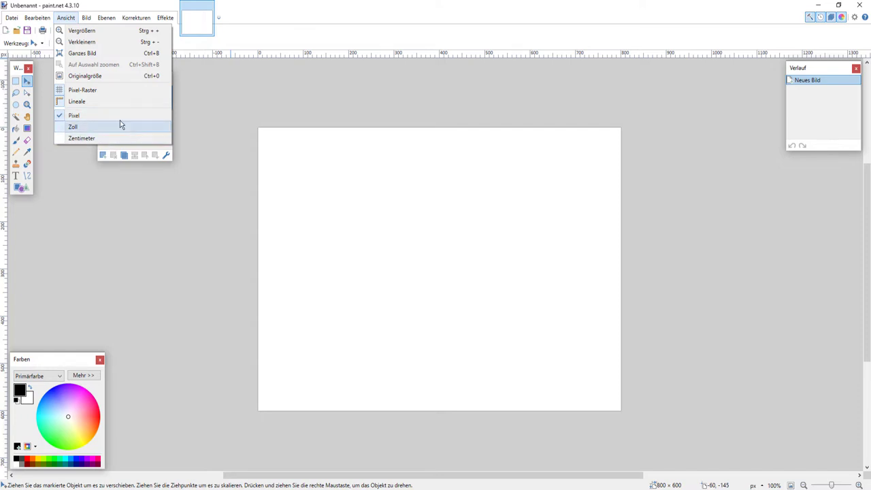
click(81, 138)
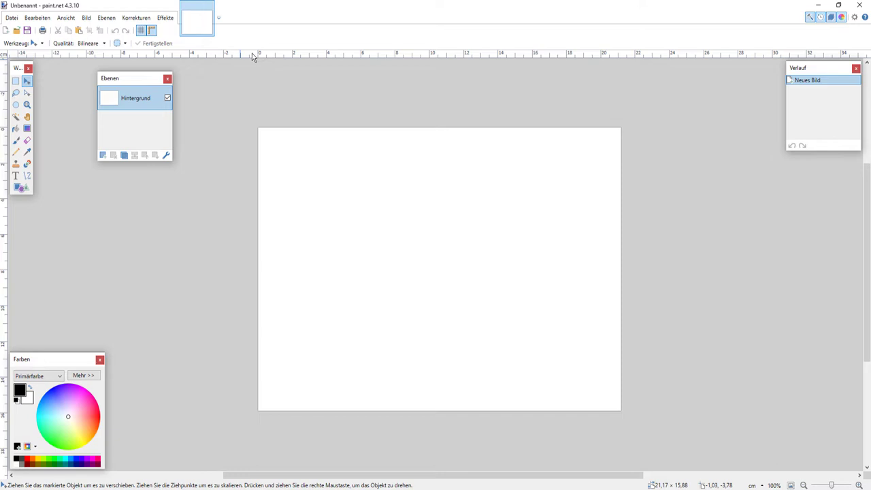
click(66, 17)
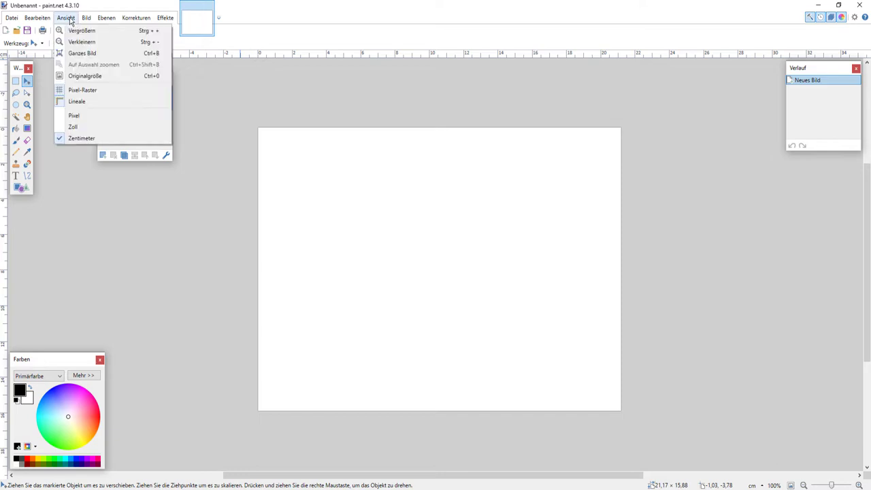
click(88, 116)
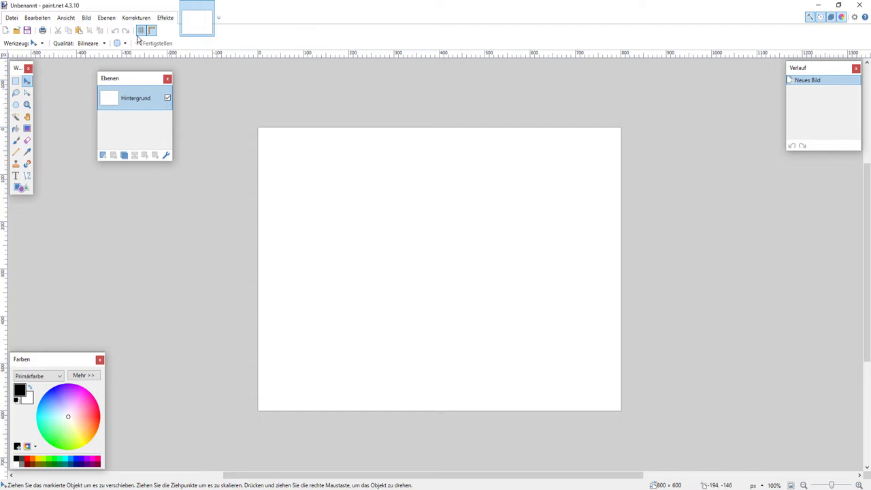
Convert 100 pixels to centimetres on the UnitConverters.net page in the browser, examine its conversion table, and return to paint.net.
click(70, 23)
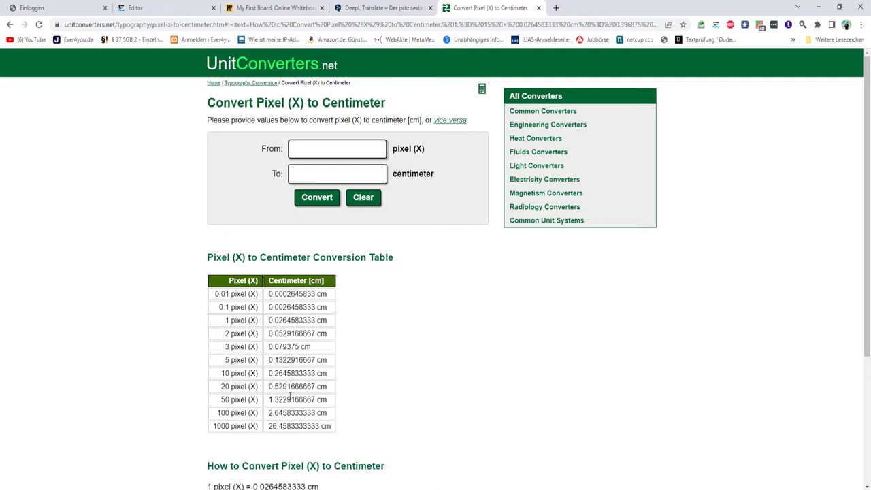
text(100)
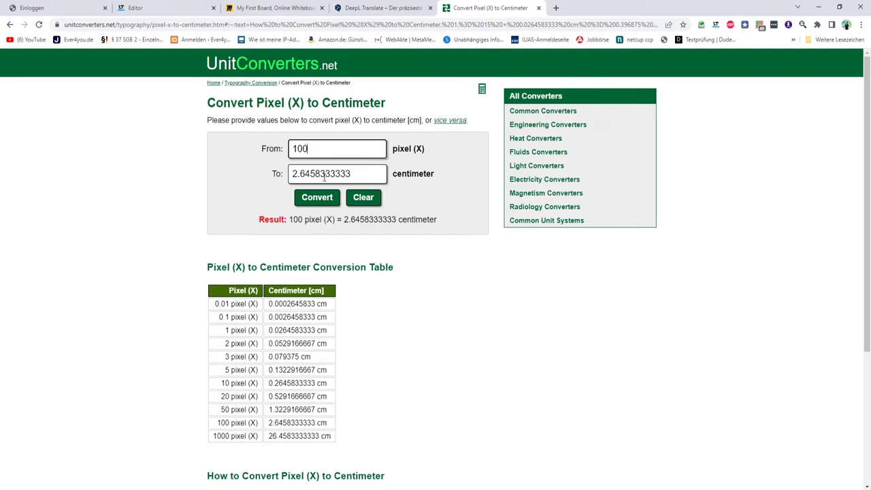
scroll(175, 271, down, 1)
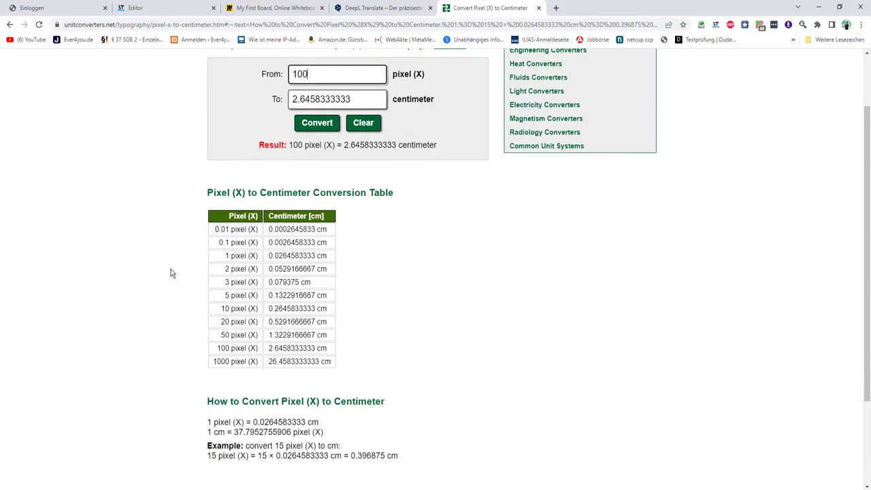
scroll(172, 273, up, 1)
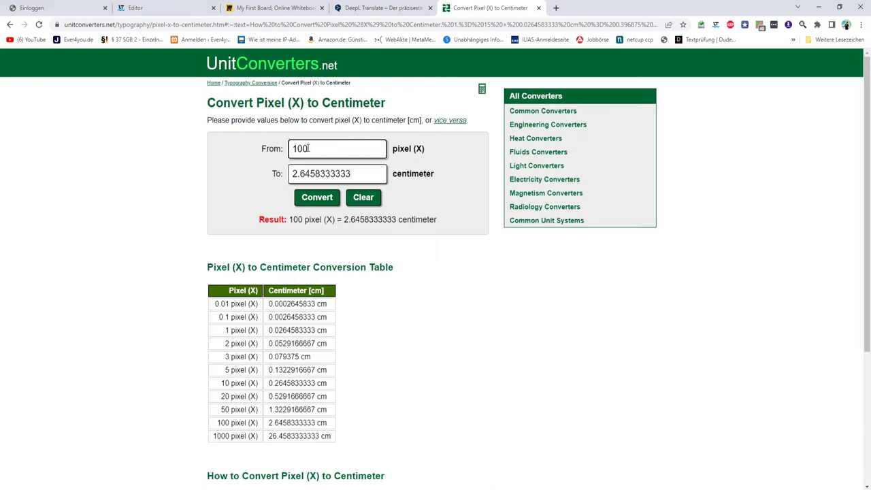
click(820, 7)
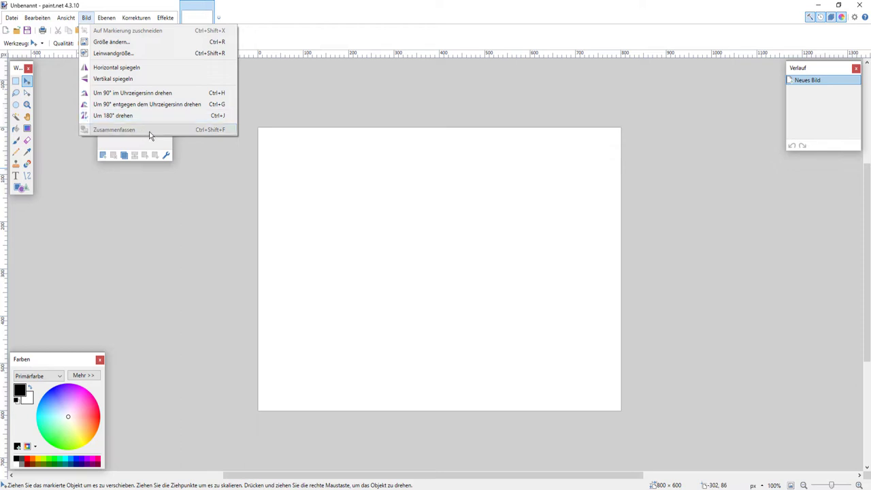
View the canvas size settings and the image resize settings of the blank image, cancelling both dialogs.
click(144, 52)
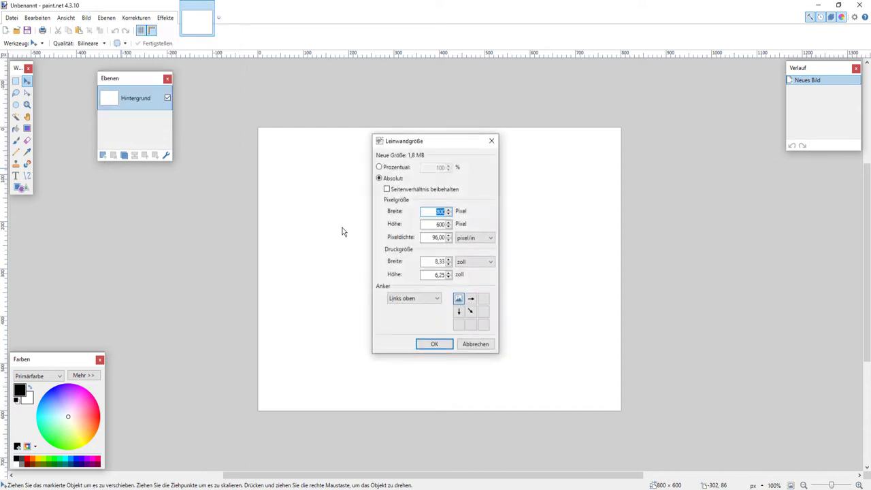
click(481, 348)
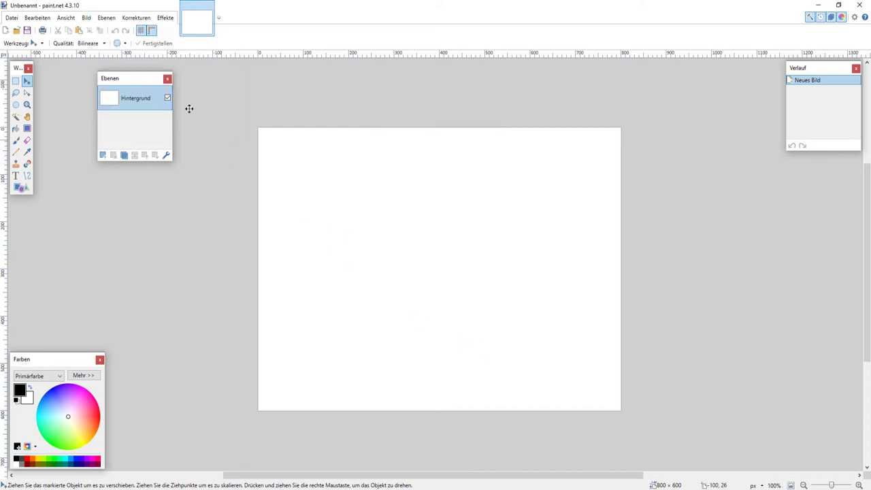
click(87, 18)
click(110, 42)
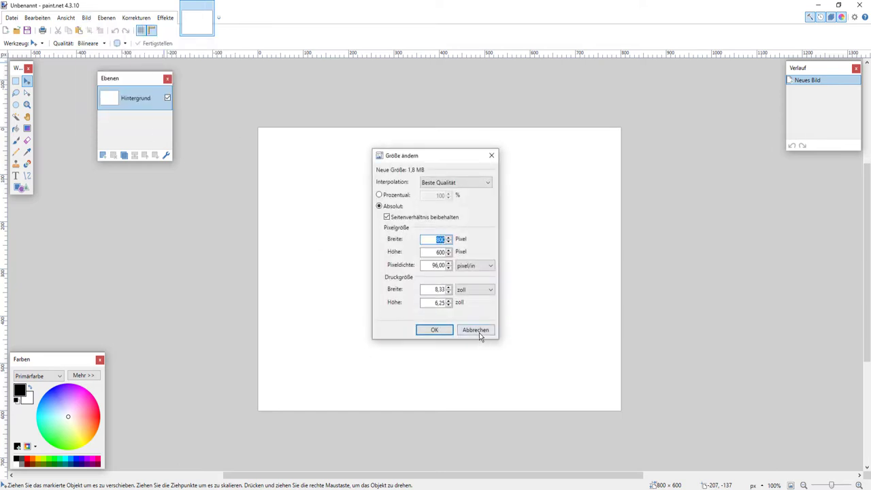
click(476, 331)
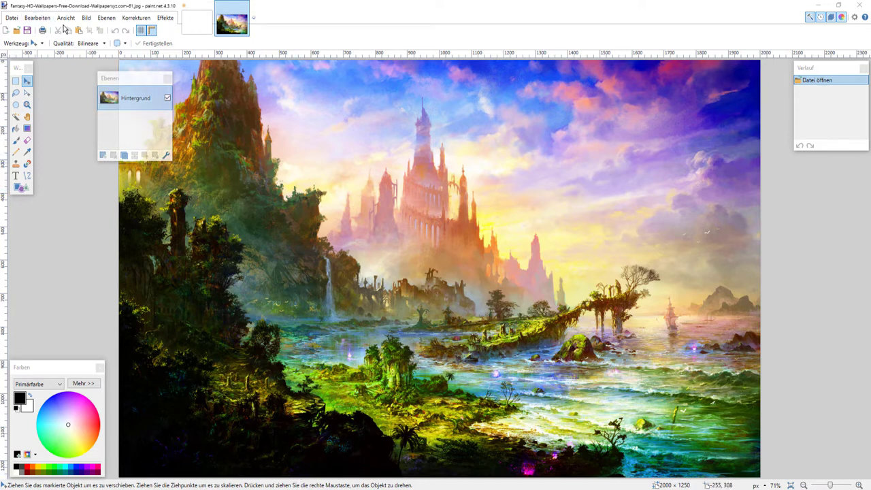
Try a resize width of 1000 pixels with Beste Qualität interpolation for the landscape image, and switch between percentage and absolute sizing.
click(86, 17)
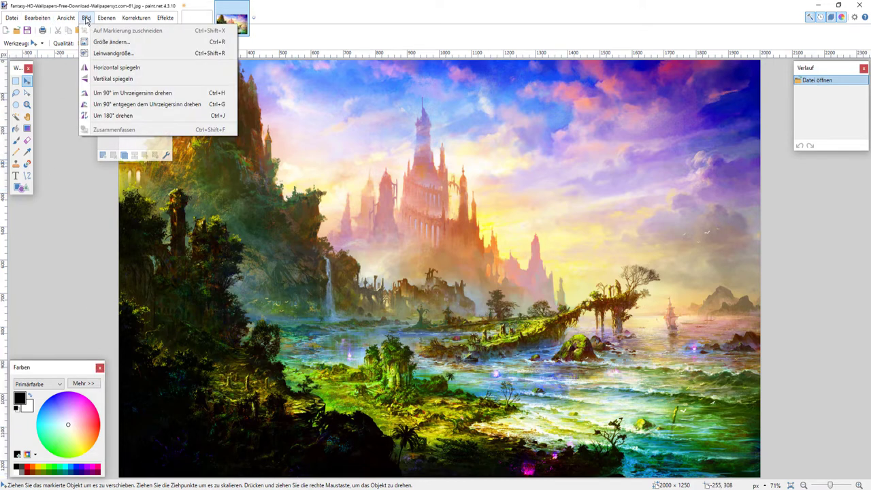
click(111, 42)
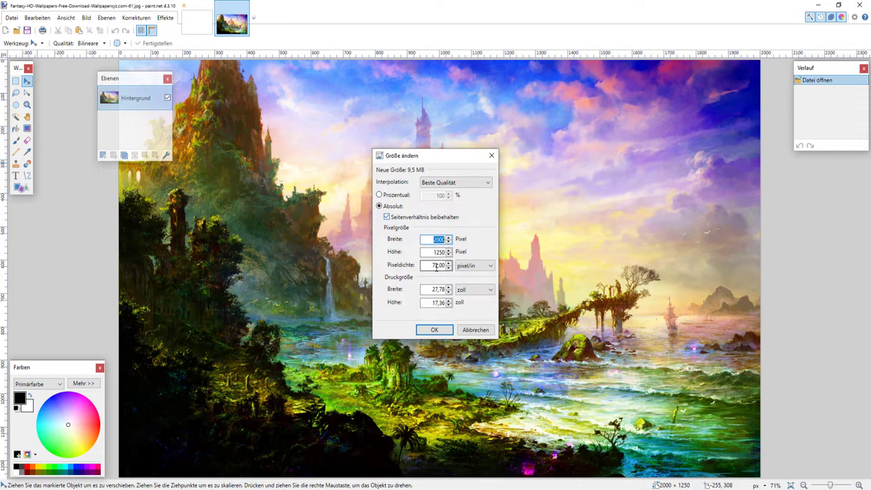
text(1)
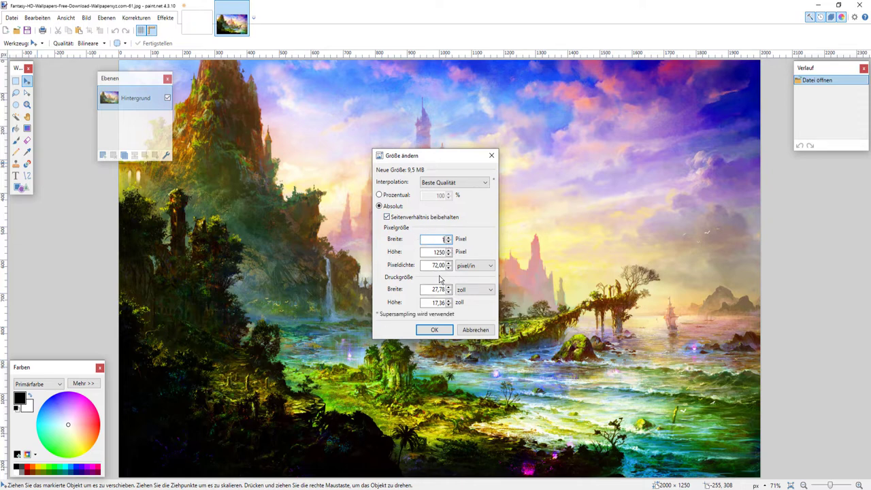
text(000)
click(485, 185)
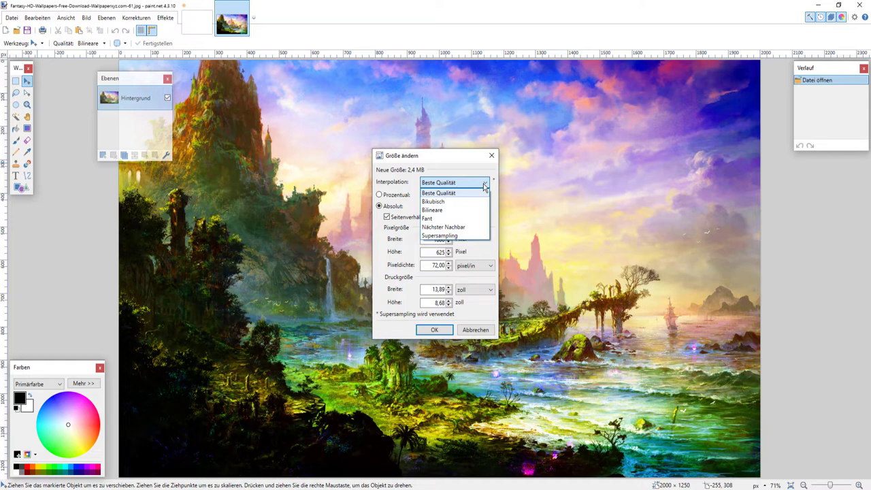
click(471, 193)
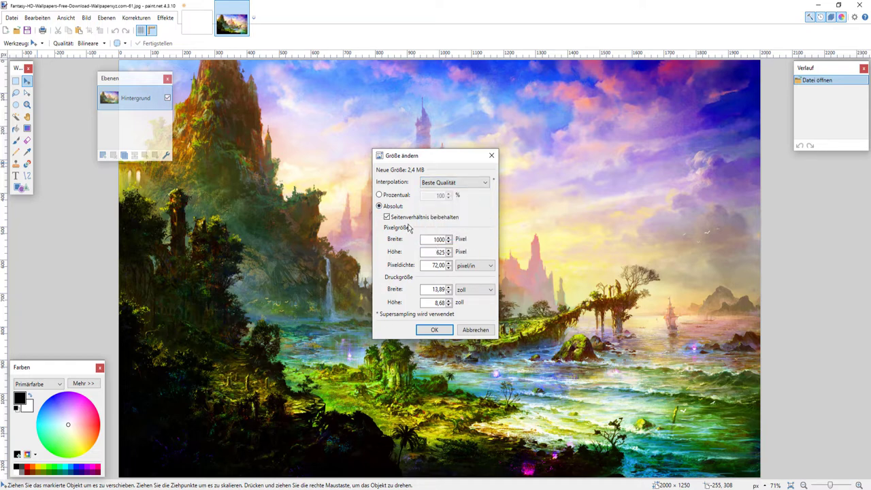
click(402, 196)
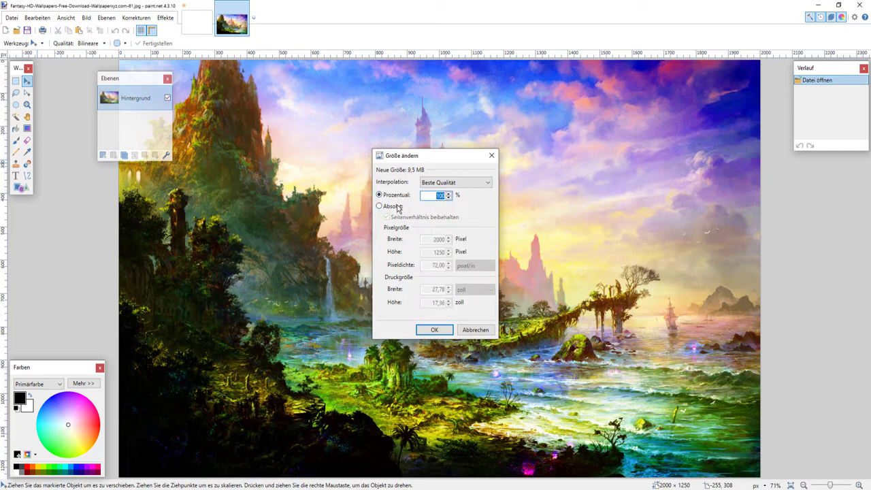
click(398, 208)
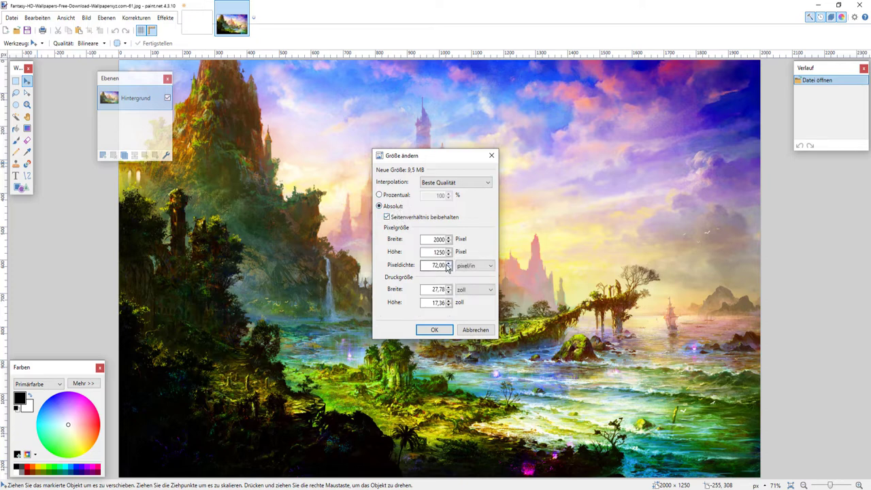
Resize the landscape image to a width of 1000 pixels with the aspect ratio kept, and undo the resize.
double_click(436, 239)
text(1000)
click(430, 253)
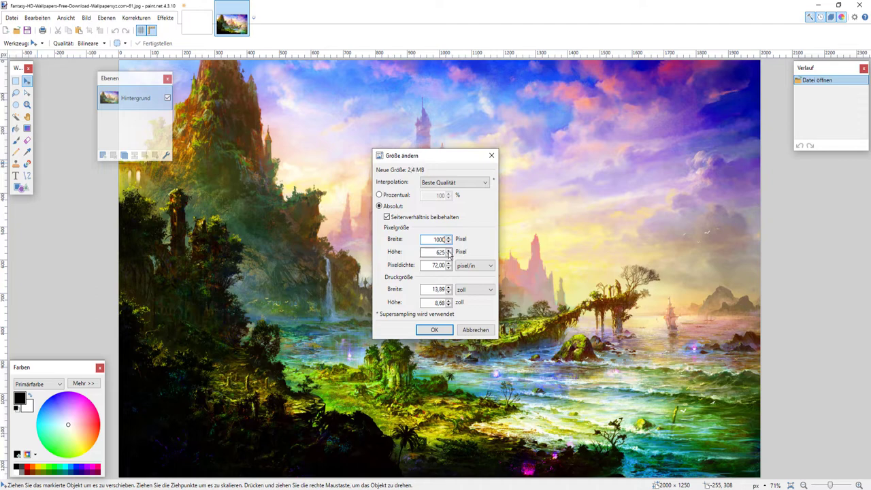
click(429, 330)
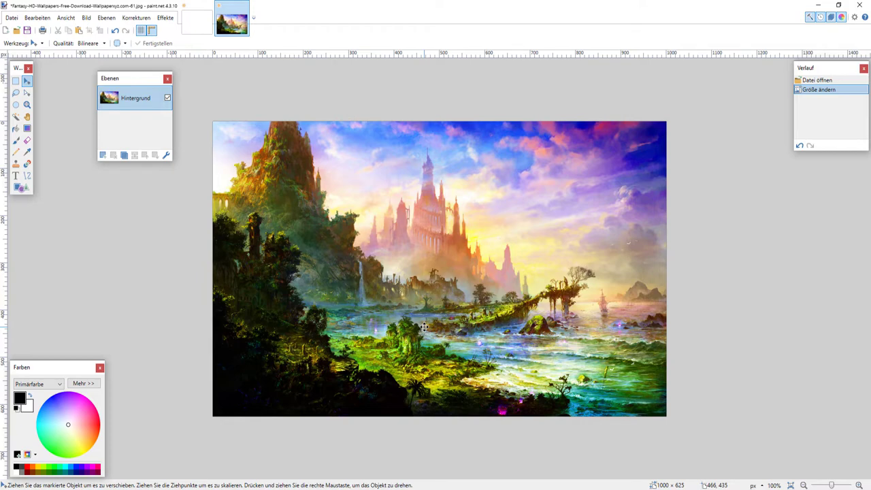
key(ctrl+z)
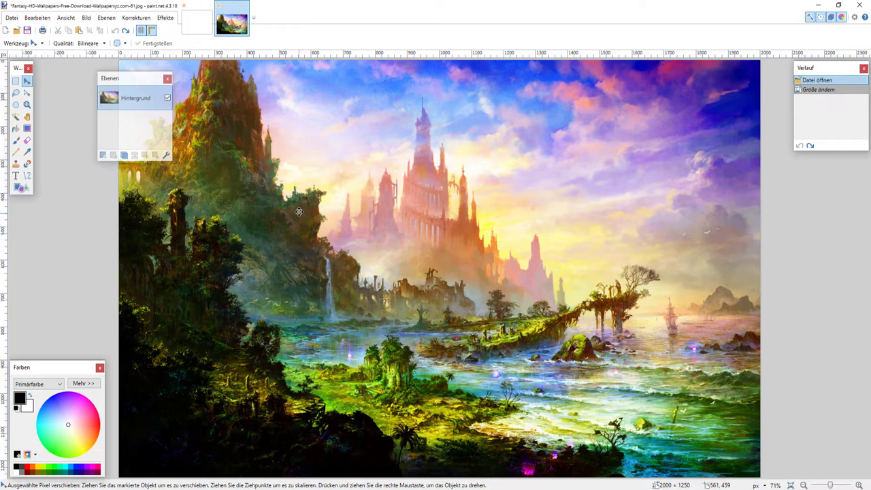
Enlarge the landscape's canvas to 4000 × 2500 pixels with the aspect ratio kept and the anchor set to Mitte.
click(86, 18)
click(113, 54)
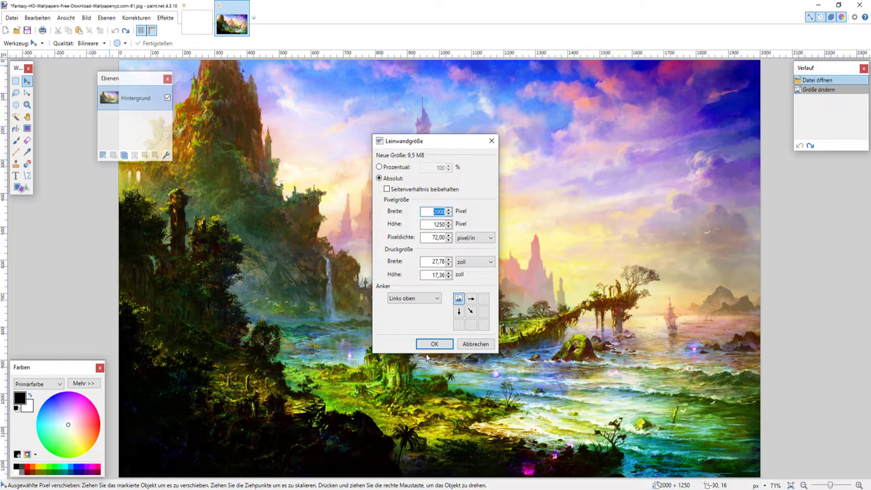
text(4000)
click(421, 191)
double_click(436, 212)
click(439, 304)
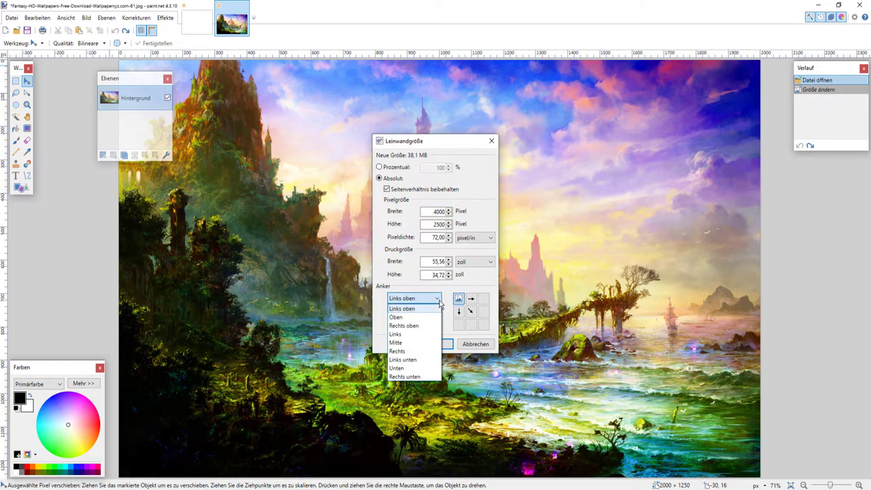
click(422, 342)
click(434, 345)
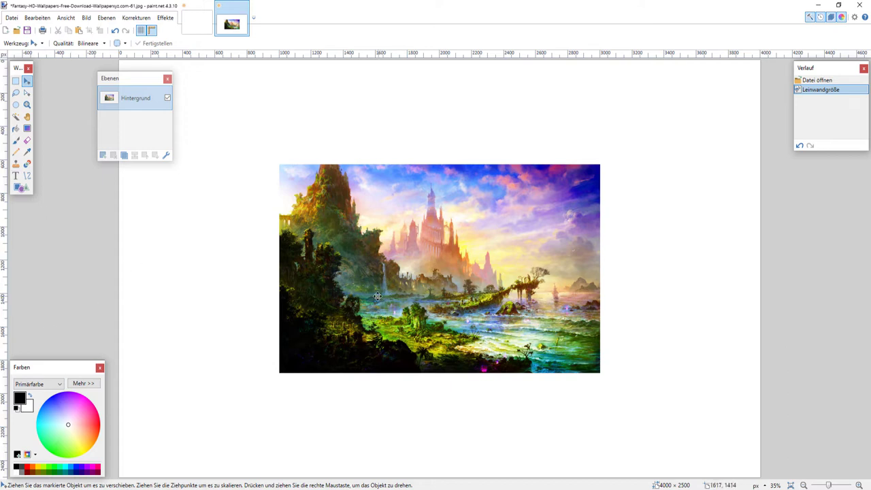
Paint two black freehand brush strokes and a dot in the white area beside the landscape picture.
click(17, 141)
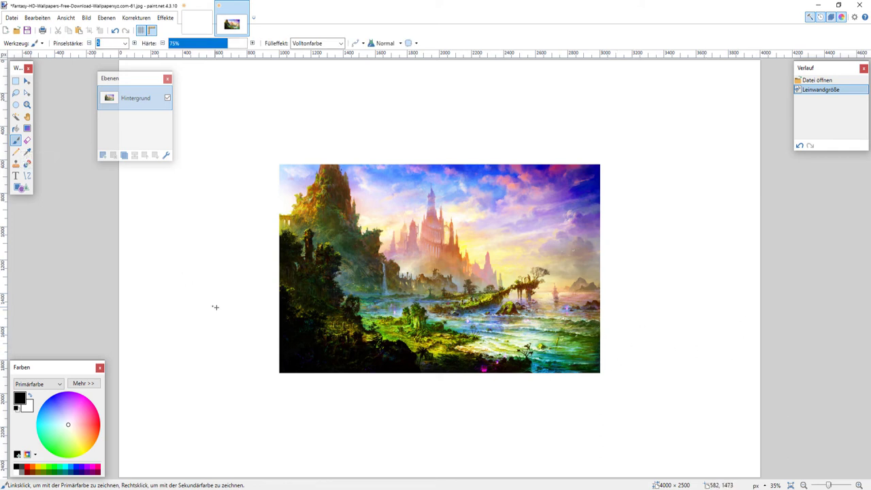
drag(216, 308, 209, 381)
drag(231, 353, 244, 371)
click(249, 321)
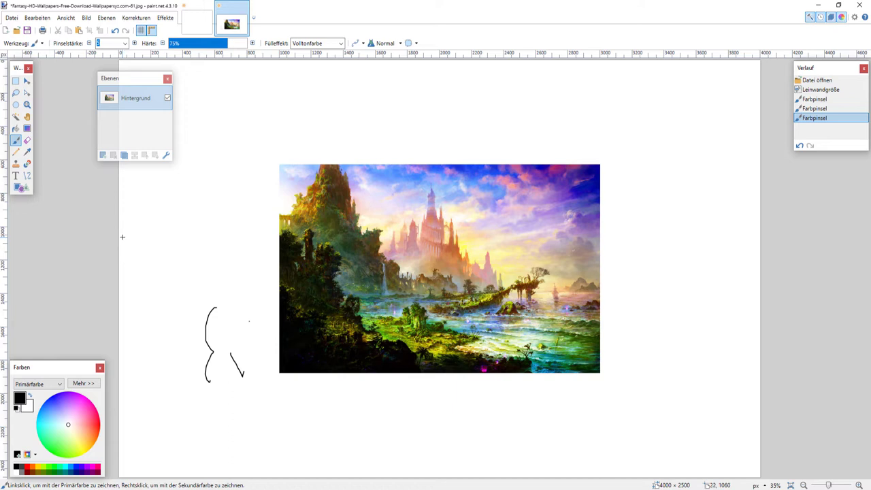
Undo all the brush marks beside the picture and switch to the tool for moving selected pixels.
key(ctrl+z)
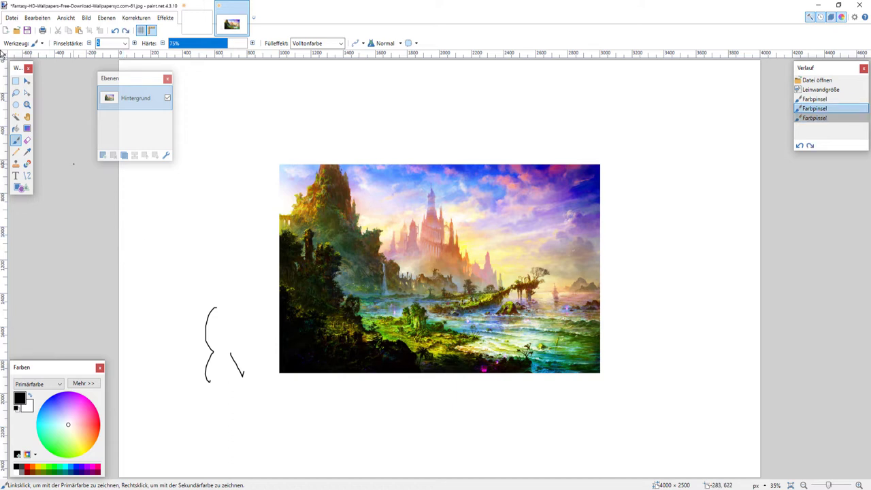
click(28, 82)
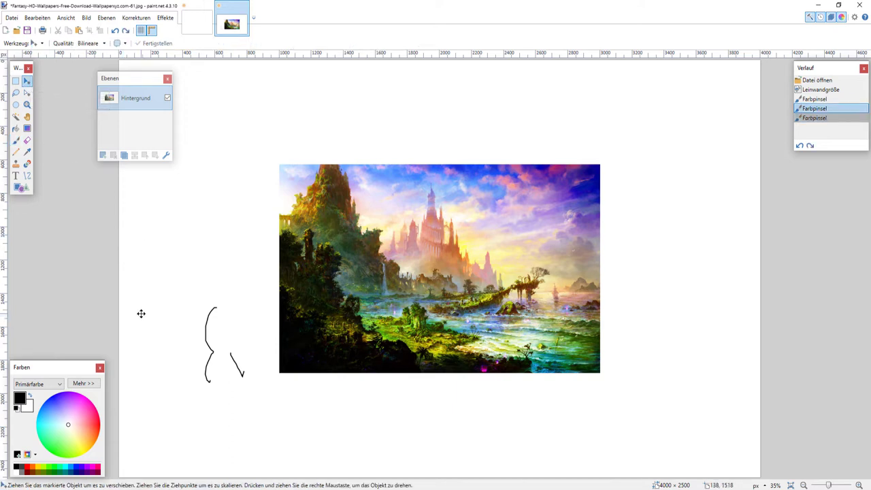
key(ctrl+z)
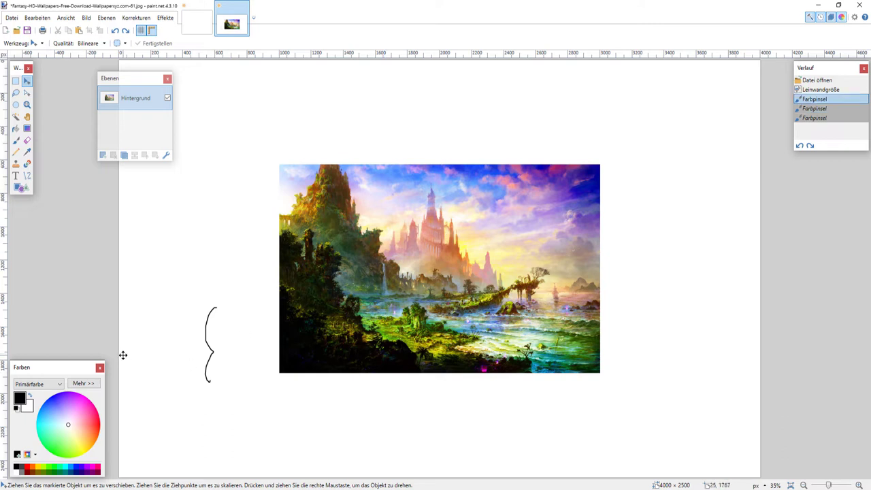
key(ctrl+z)
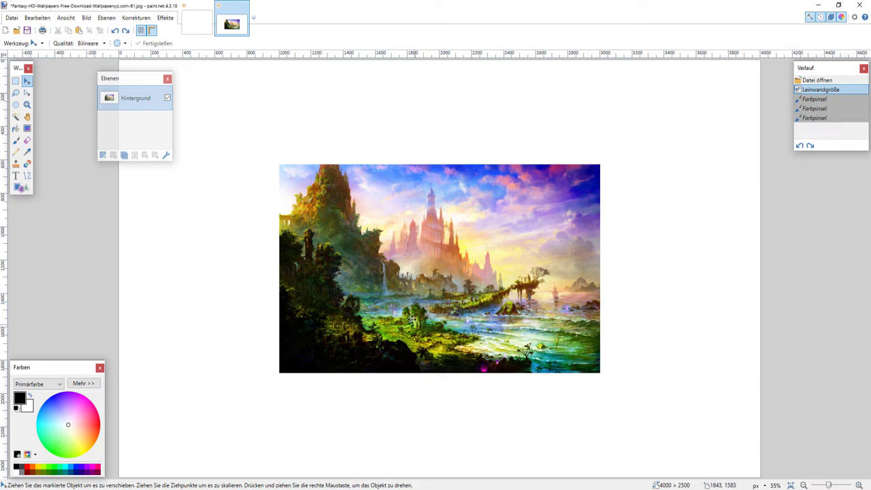
Move the whole layer's pixels left and back right, placing the selection's upper-left corner at about -110, 138.
drag(382, 264, 269, 285)
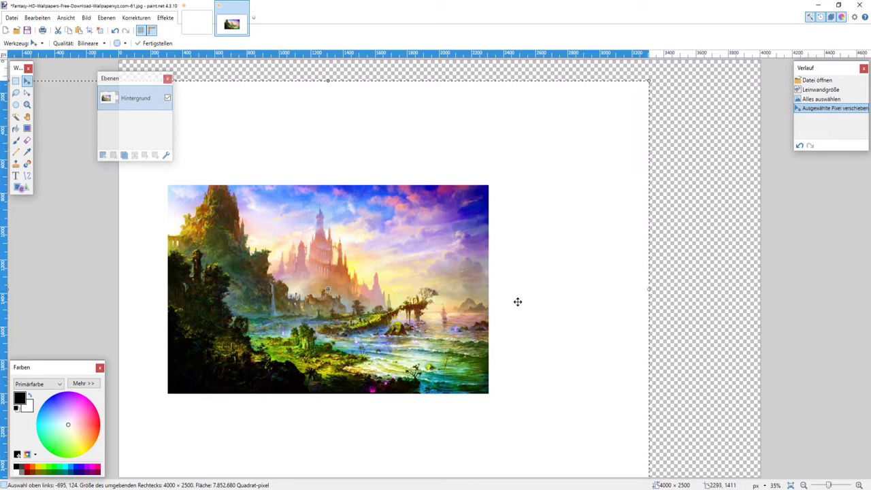
drag(313, 276, 412, 277)
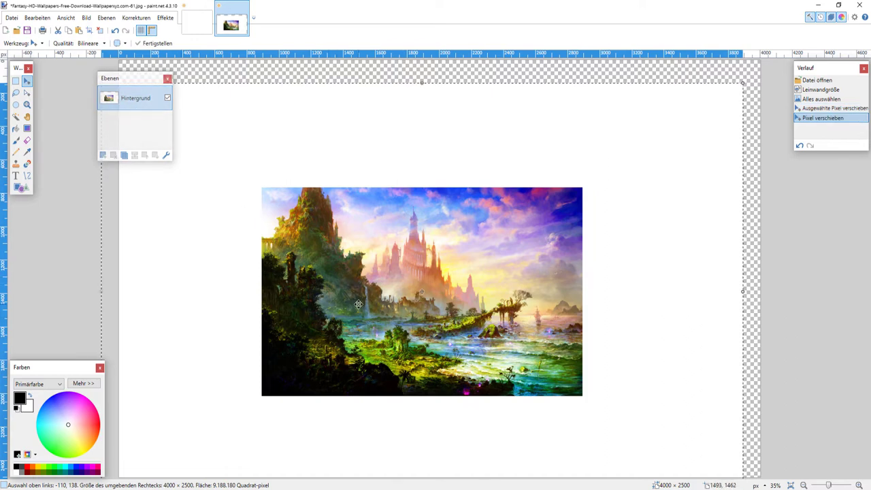
Undo the pixel moves, the select-all and the canvas enlargement so the landscape is back at its opened size.
key(ctrl+z)
key(ctrl+z)
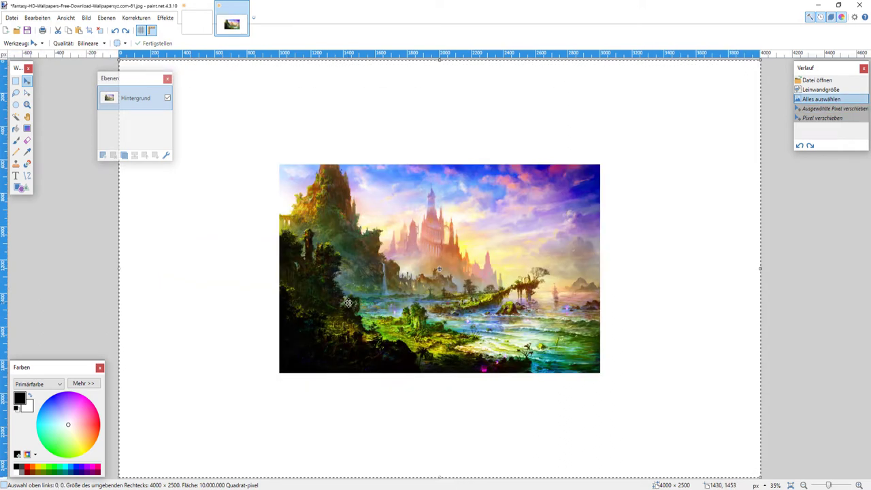
key(ctrl+z)
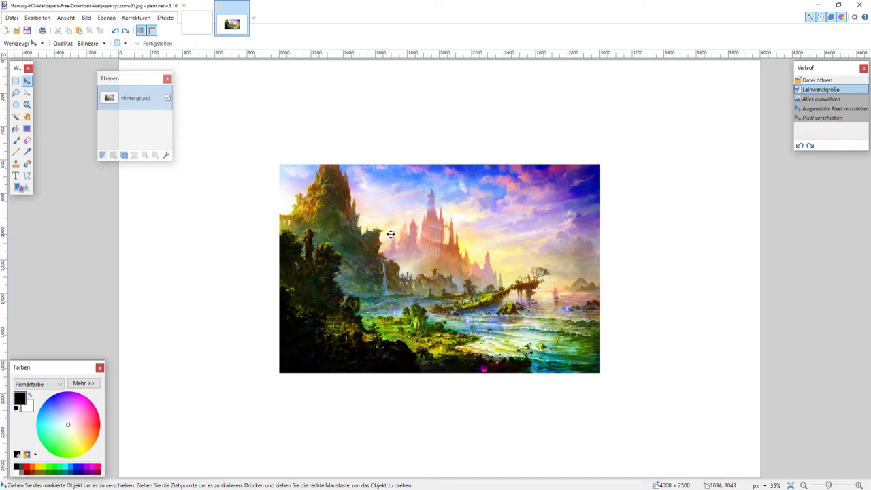
key(ctrl+z)
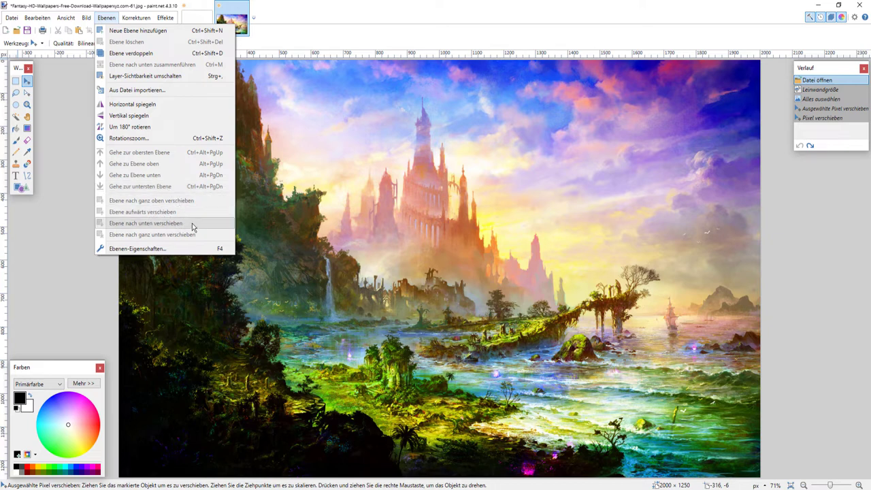
View the Hintergrund layer's properties and set its blend mode to Farbig nachbelichten.
click(158, 249)
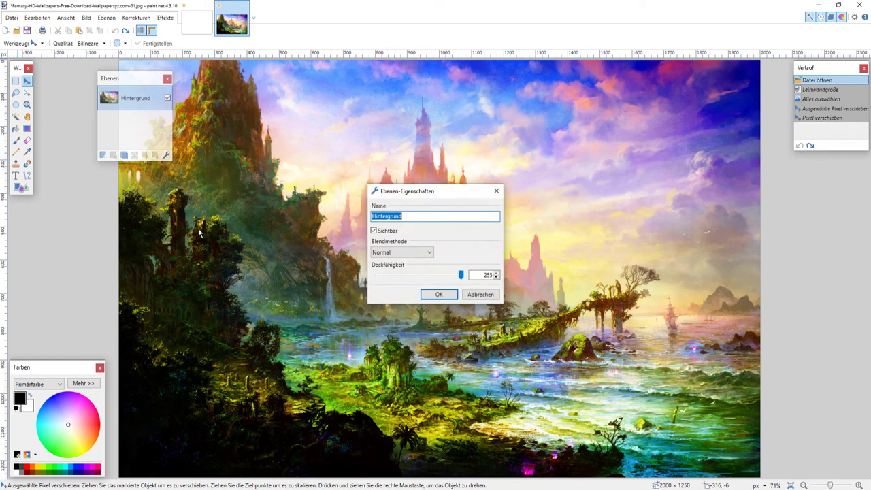
click(490, 297)
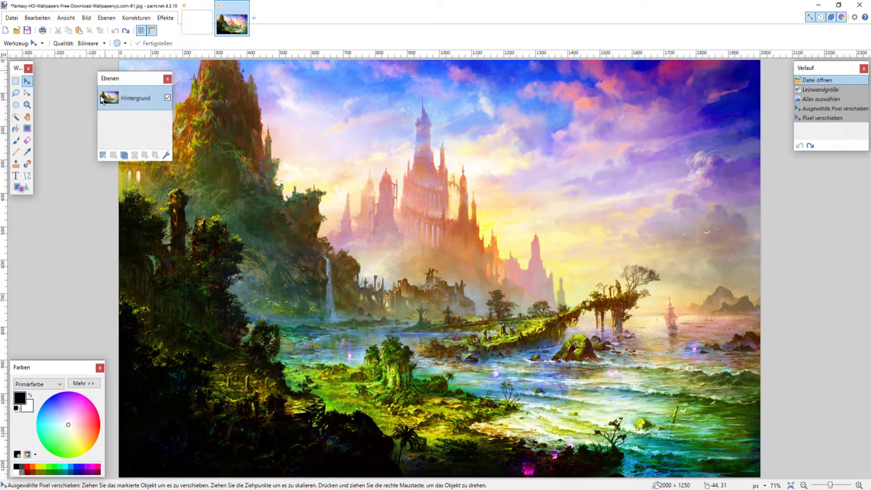
click(167, 156)
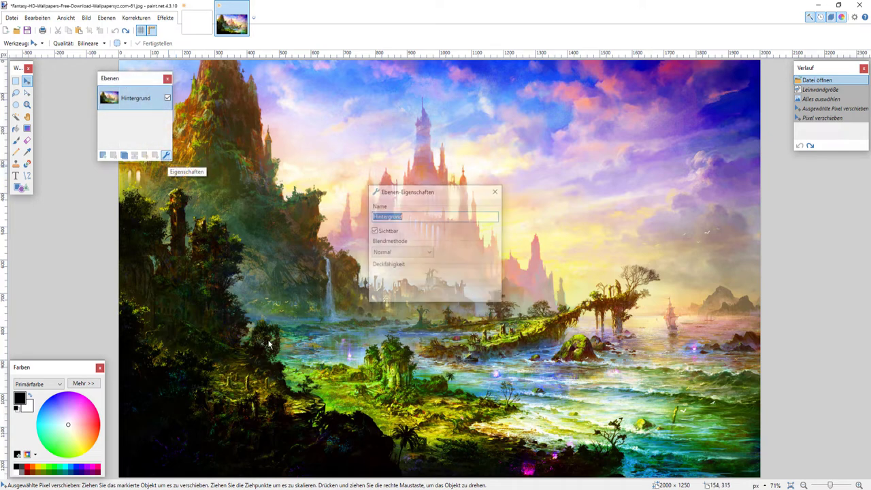
click(418, 256)
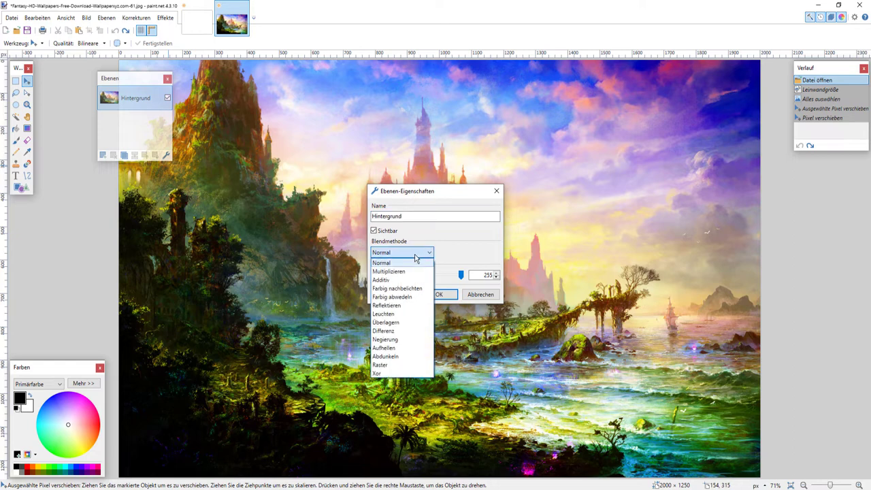
click(408, 289)
click(439, 294)
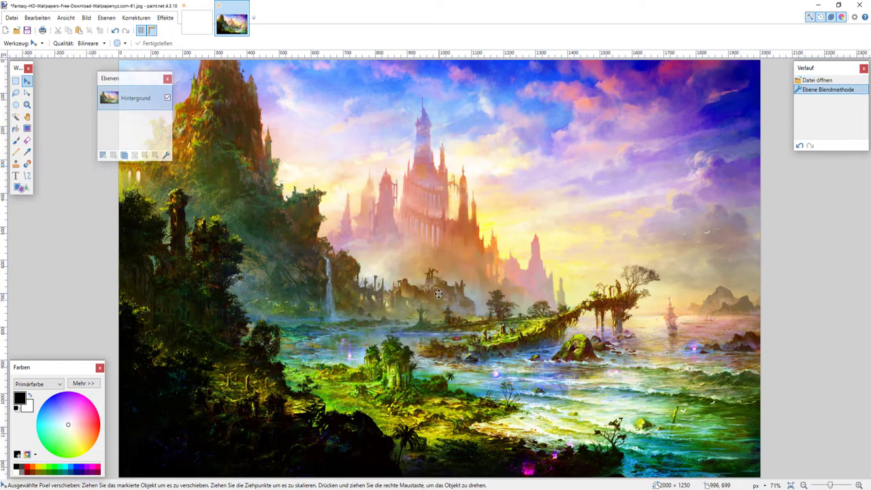
Set the Hintergrund layer's blend mode to Differenz.
click(166, 155)
click(414, 253)
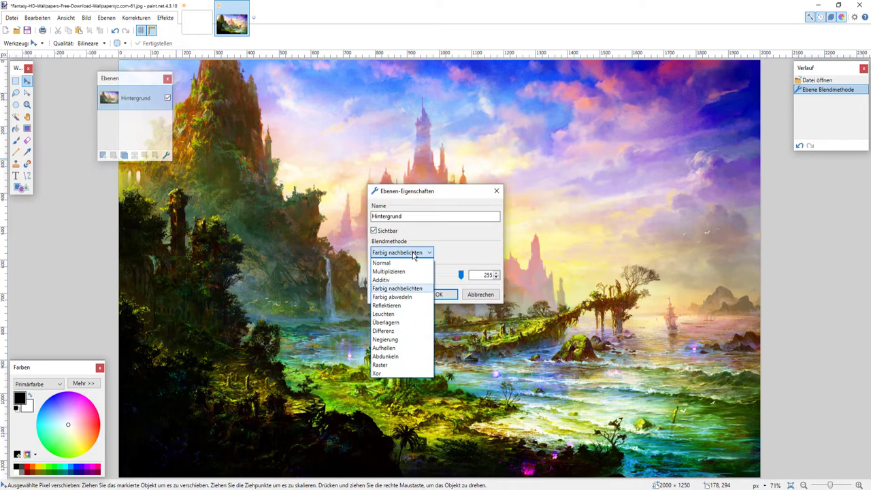
click(406, 332)
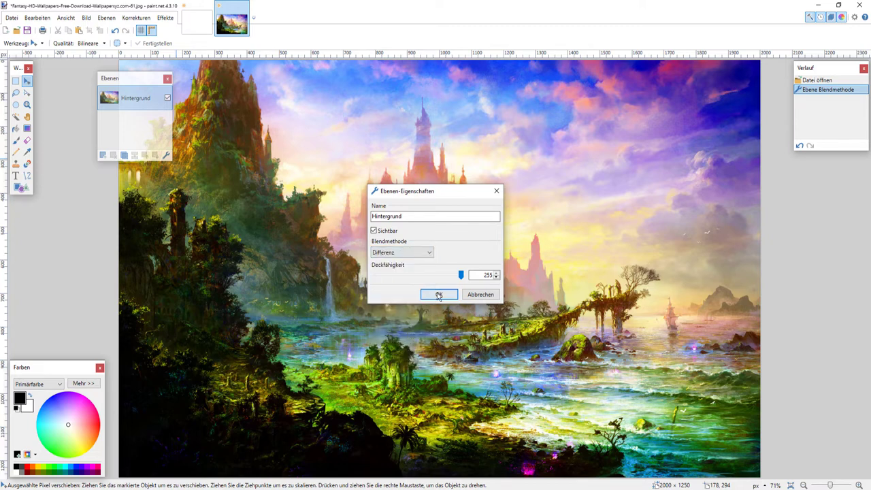
click(439, 294)
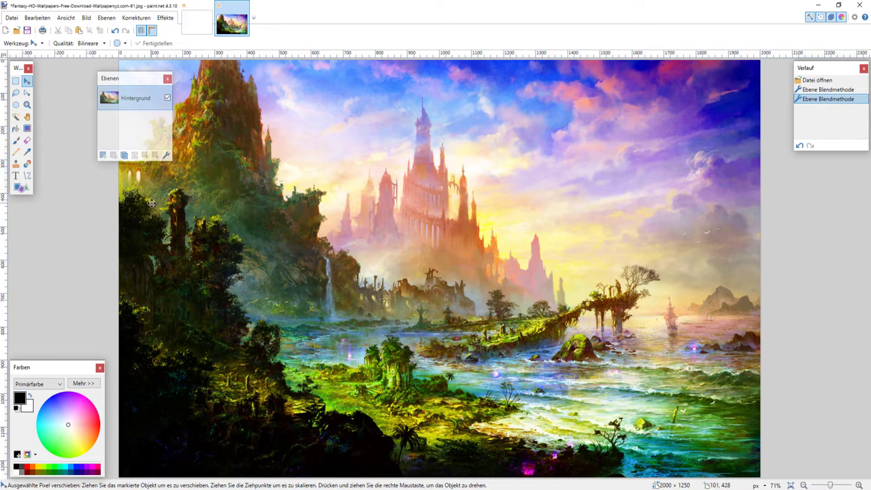
Apply the Automatisch correction to the landscape and undo it.
click(106, 18)
click(106, 18)
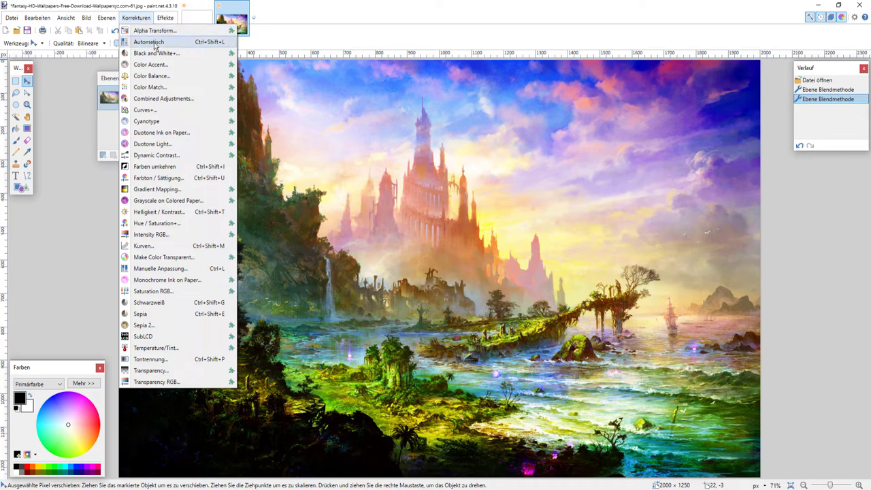
click(155, 45)
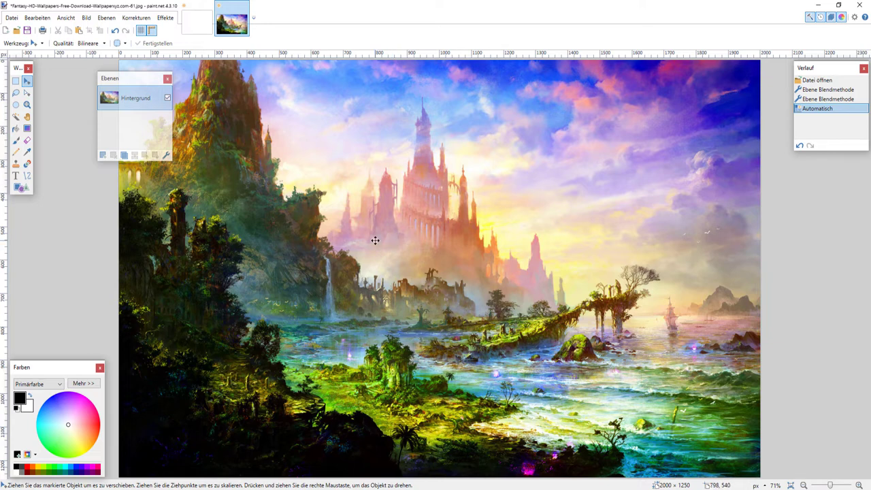
key(ctrl+z)
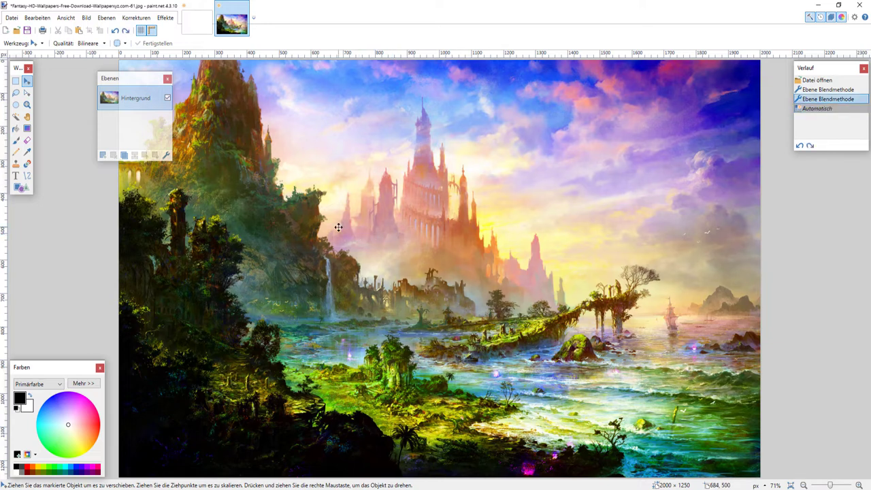
Invert the landscape's colours with Farben umkehren and undo the inversion.
click(135, 19)
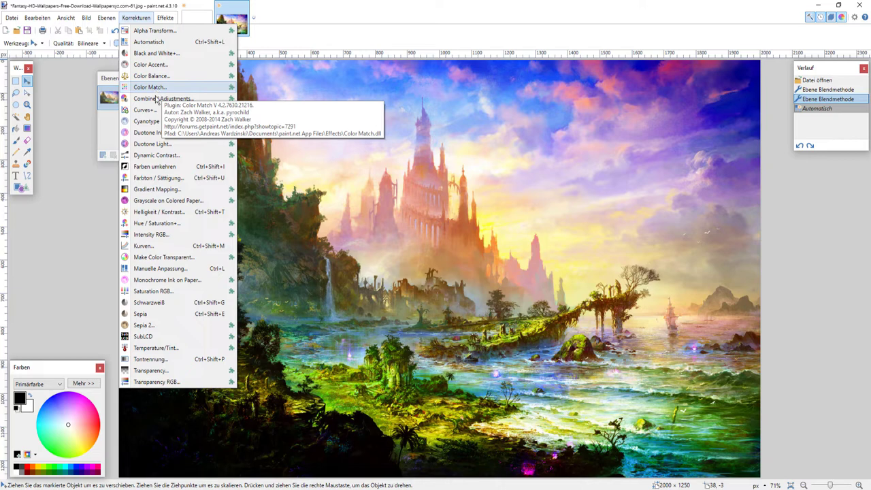
click(156, 166)
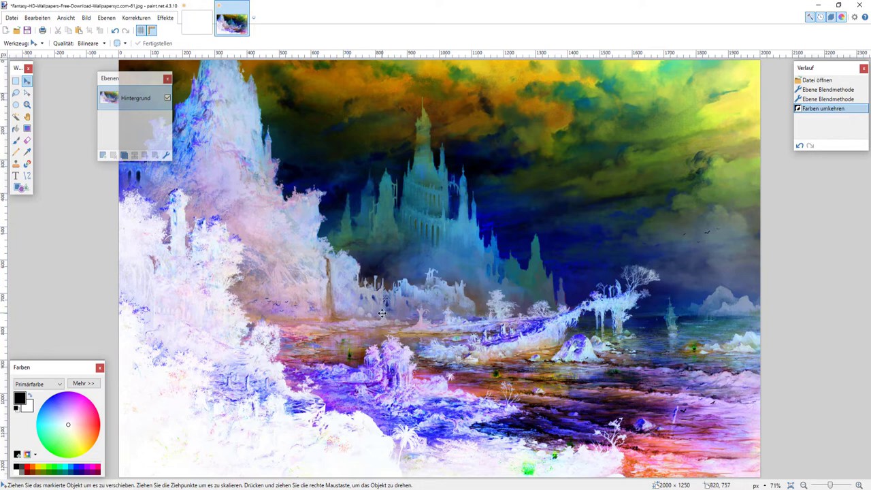
key(ctrl+z)
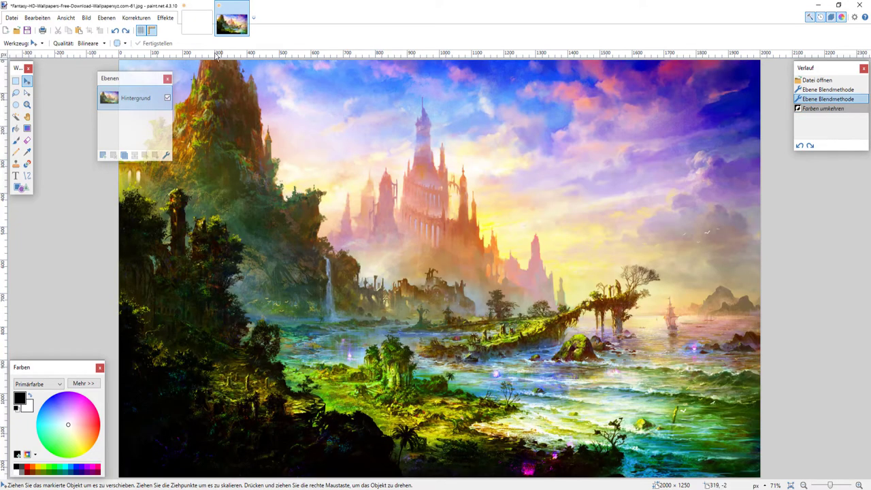
Apply the Sepia correction to the landscape and undo it.
click(137, 18)
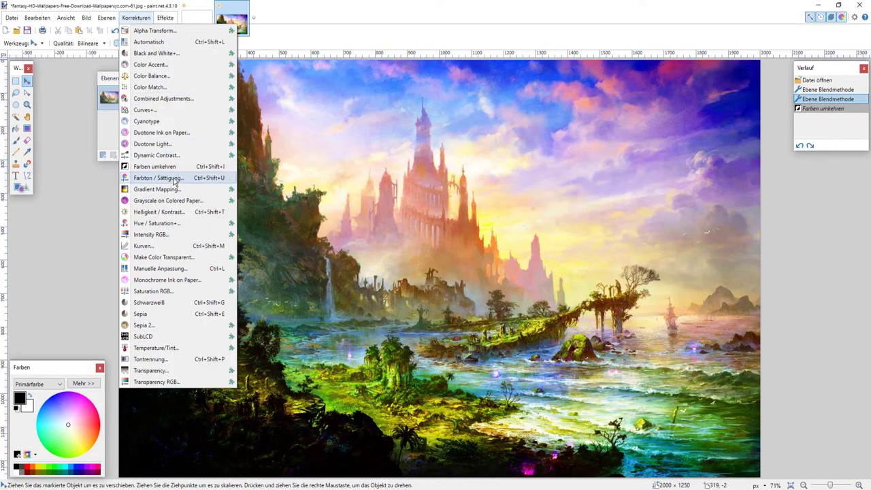
key(Escape)
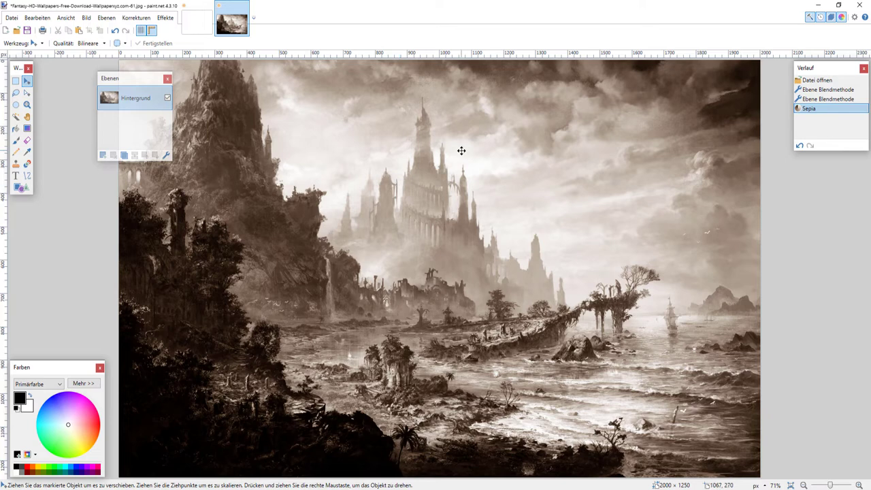
key(ctrl+z)
Try the Transparency adjustment at 4 with transparent pixels ignored, and cancel it.
click(137, 17)
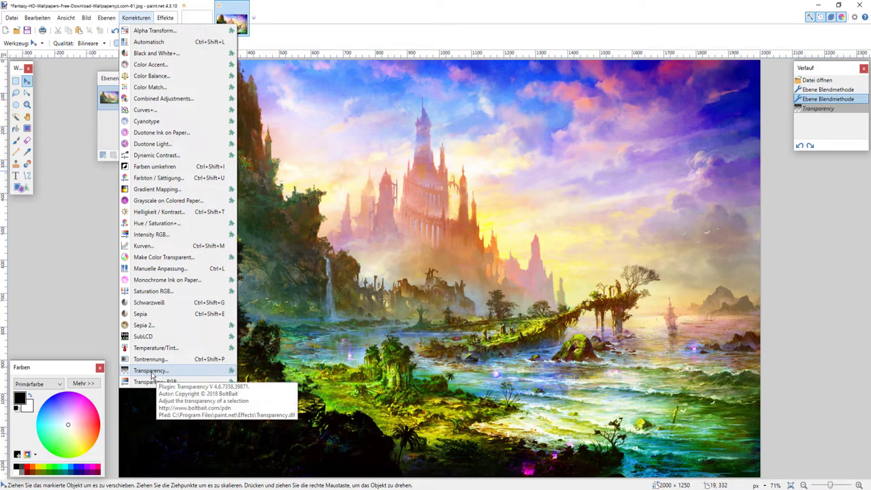
click(151, 372)
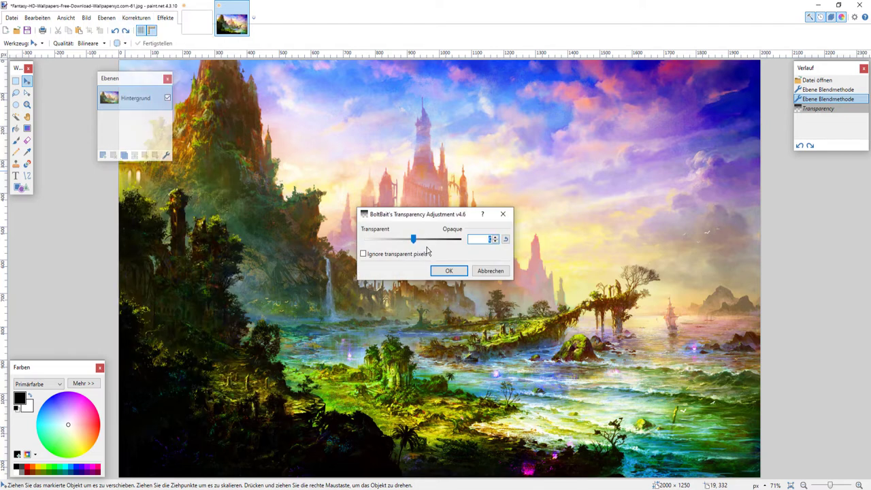
click(397, 255)
mouse_move(415, 244)
mouse_down()
mouse_move(422, 243)
mouse_move(399, 239)
mouse_move(415, 240)
mouse_up()
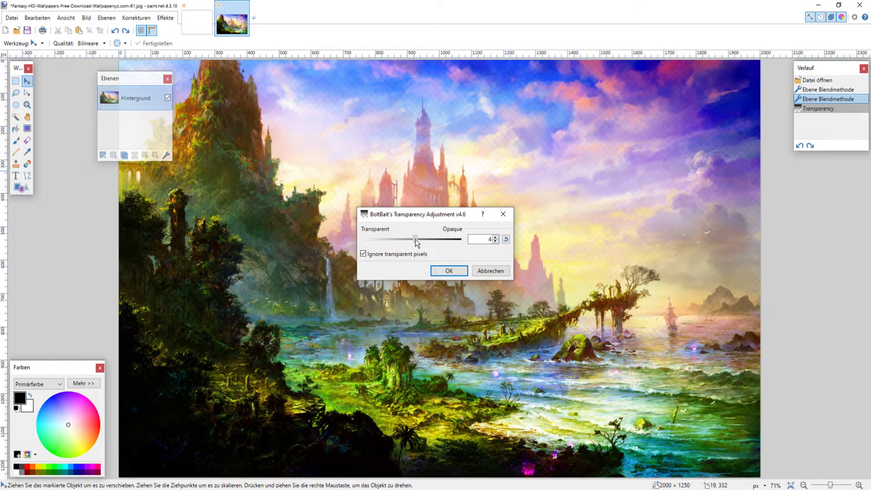
click(489, 271)
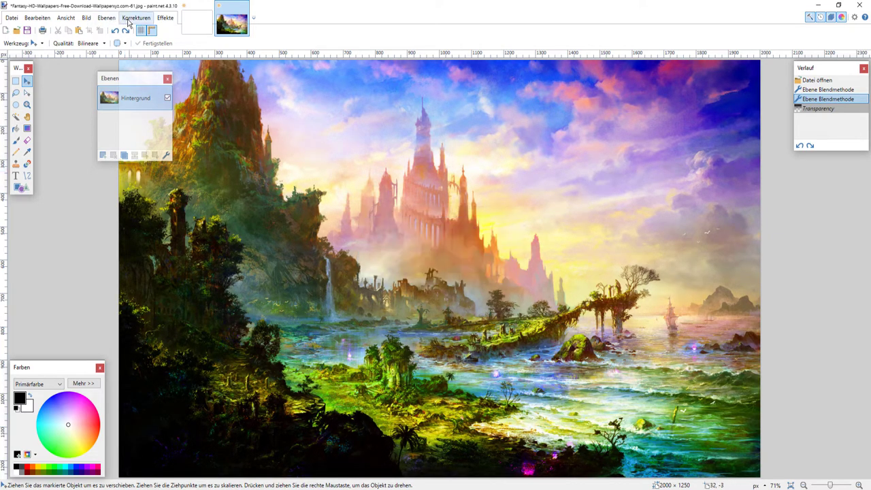
Preview Tontrennung on the landscape with all three linked channels at 36, and reset the red channel.
click(128, 21)
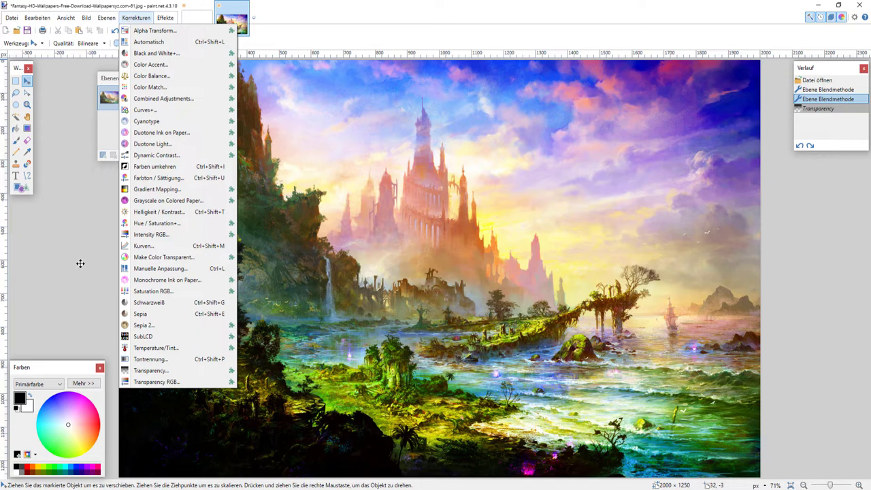
click(163, 361)
drag(389, 221, 420, 220)
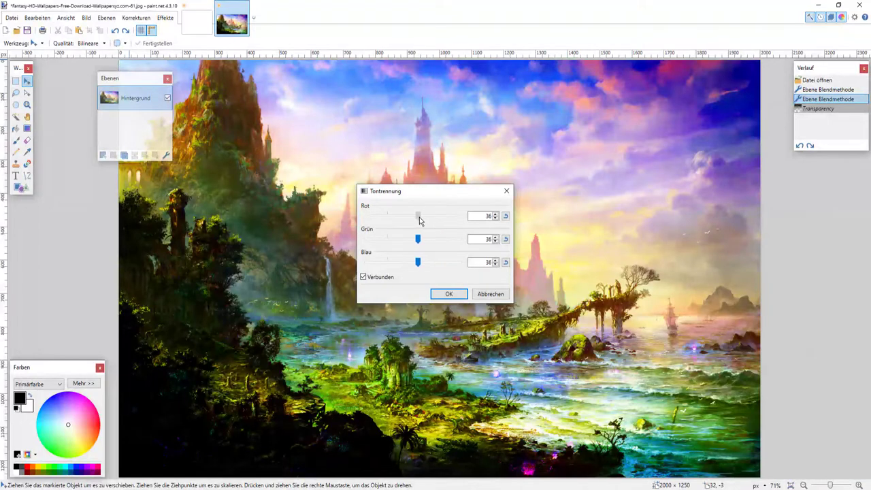
click(506, 216)
Unlink the Tontrennung channels, preview red at 20 and blue at 7, and discard the adjustment.
click(374, 283)
mouse_move(388, 217)
mouse_down()
mouse_move(462, 220)
mouse_move(366, 220)
mouse_move(461, 220)
mouse_move(393, 220)
mouse_up()
mouse_move(385, 264)
mouse_down()
mouse_move(464, 270)
mouse_move(374, 264)
mouse_up()
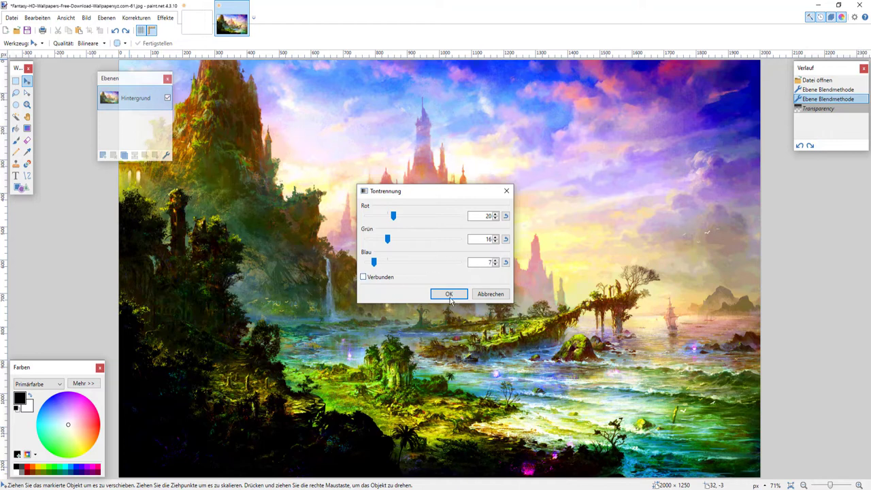
click(489, 295)
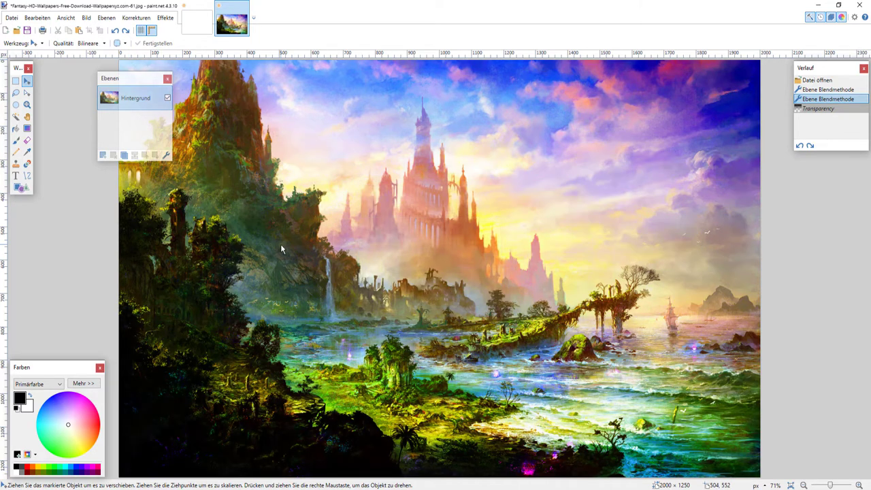
Convert the landscape to black and white with Schwarzweiß and undo the conversion.
click(140, 19)
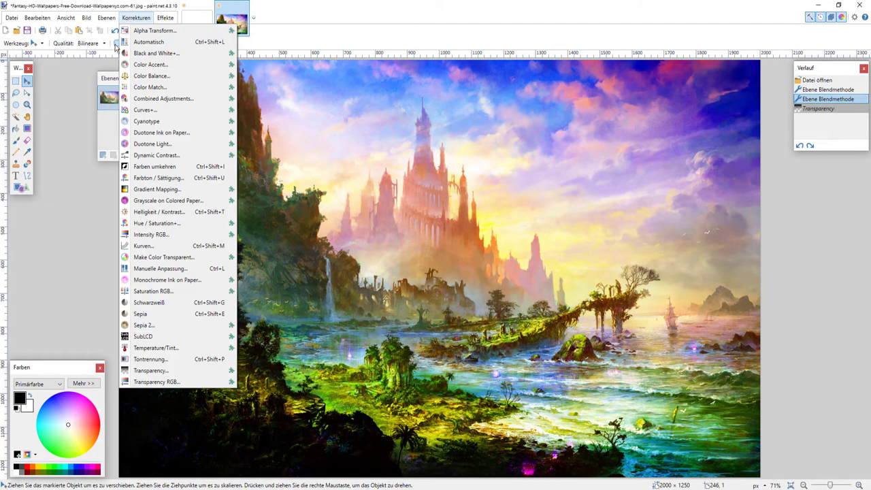
click(178, 301)
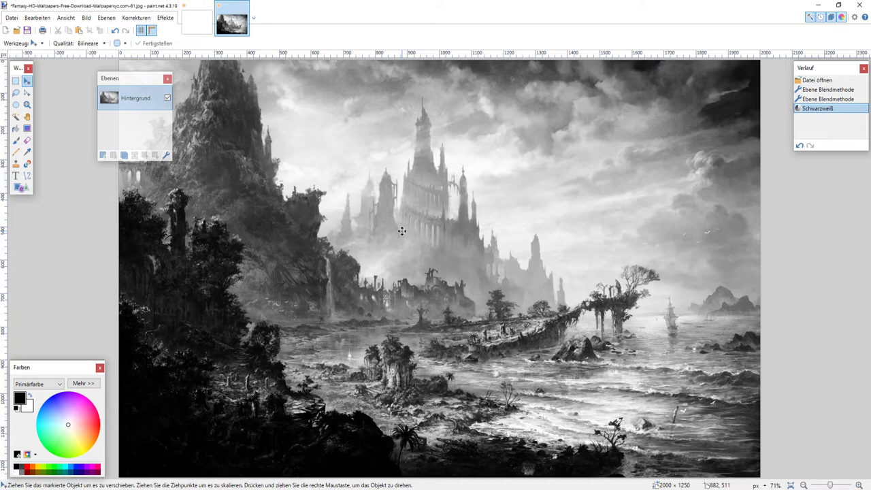
key(ctrl+z)
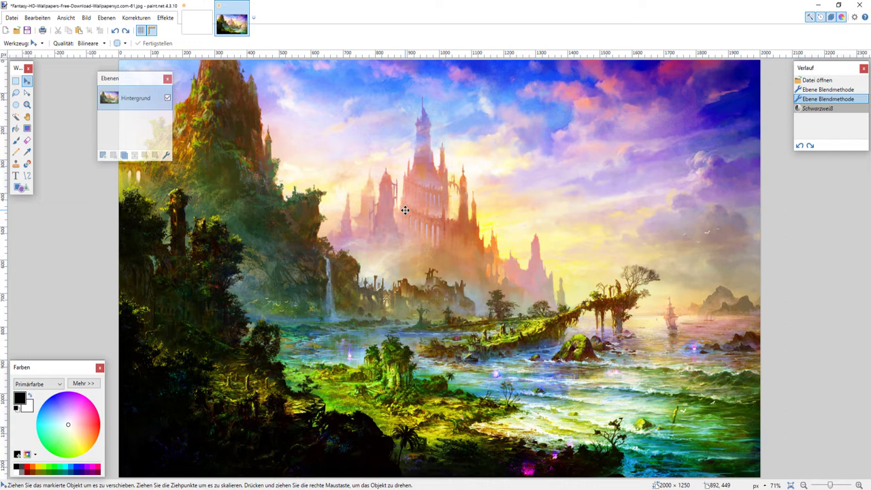
Preview Helligkeit / Kontrast with brightness -4 and contrast -57, raise the contrast to 26, and cancel the adjustment.
click(137, 18)
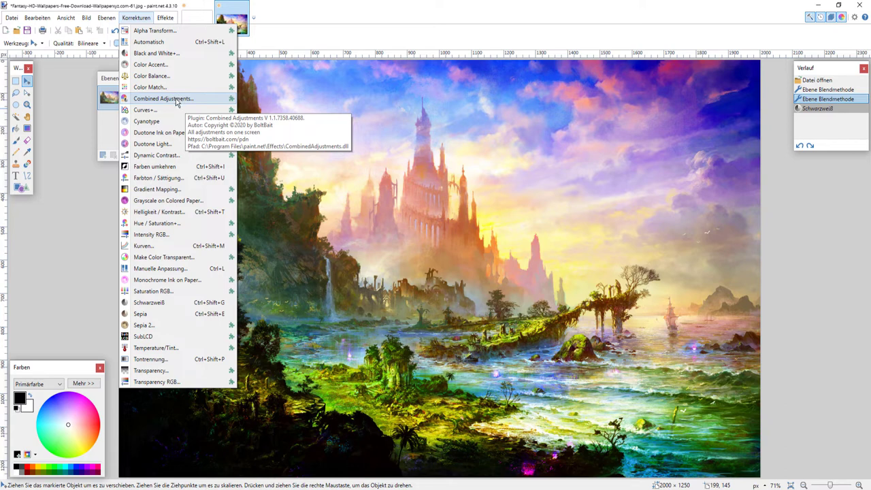
click(160, 213)
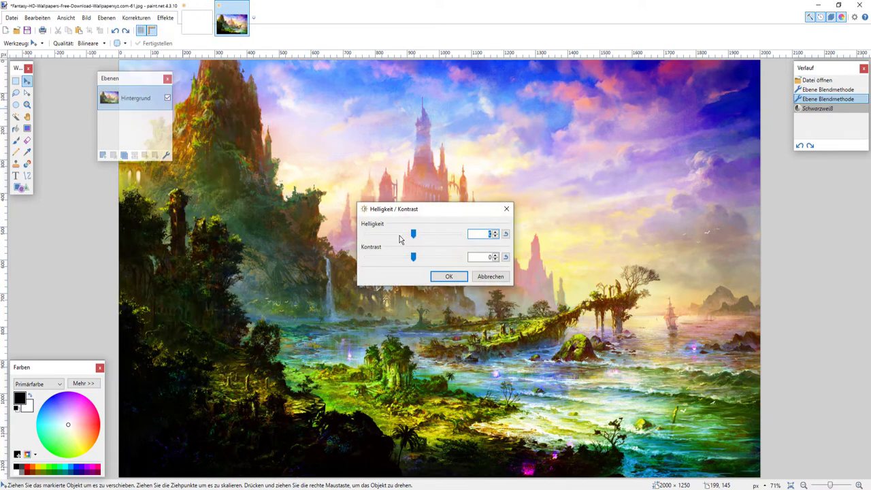
mouse_move(423, 234)
mouse_down()
mouse_move(446, 236)
mouse_move(411, 234)
mouse_up()
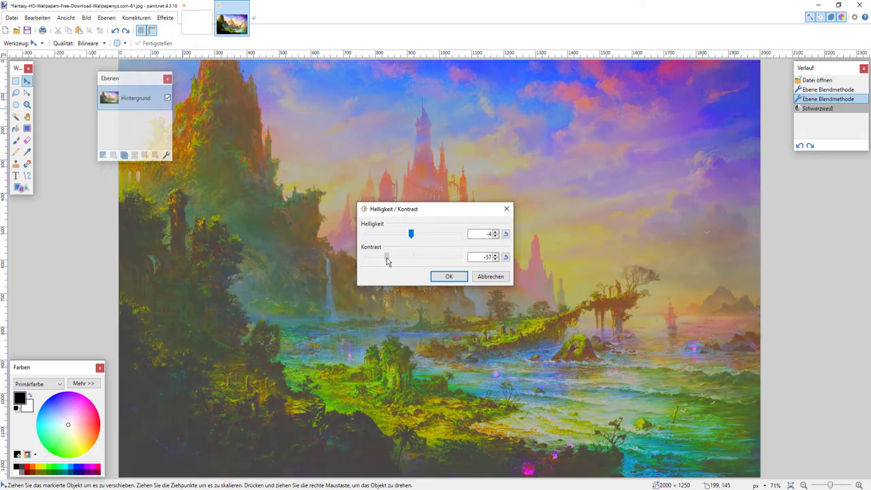
drag(386, 262, 424, 263)
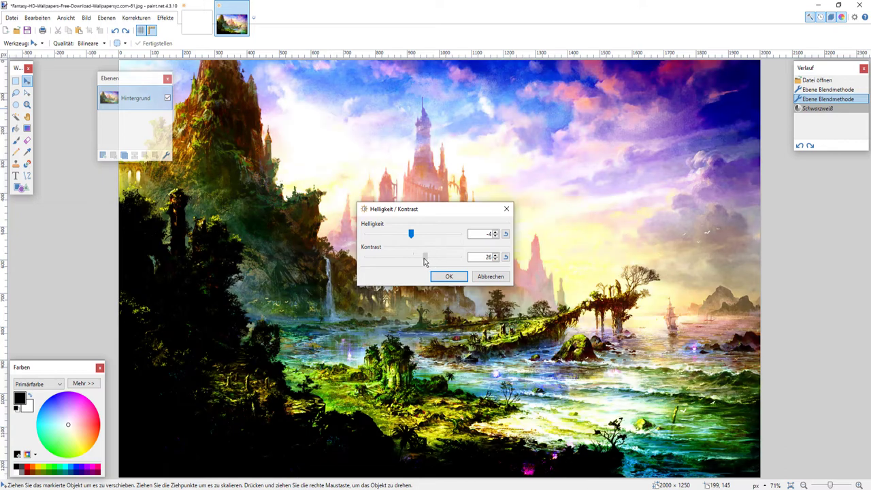
click(496, 278)
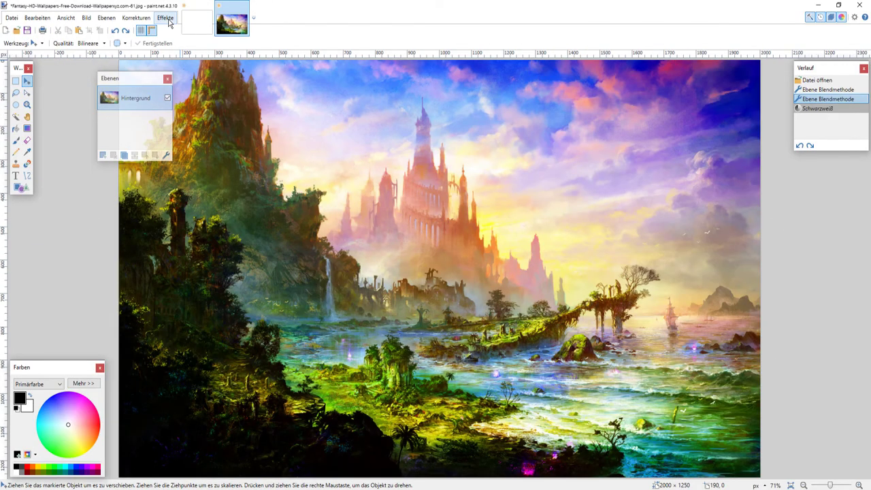
Preview the Bildrauschen hinzufügen noise effect on the landscape with its default settings and cancel it.
click(167, 18)
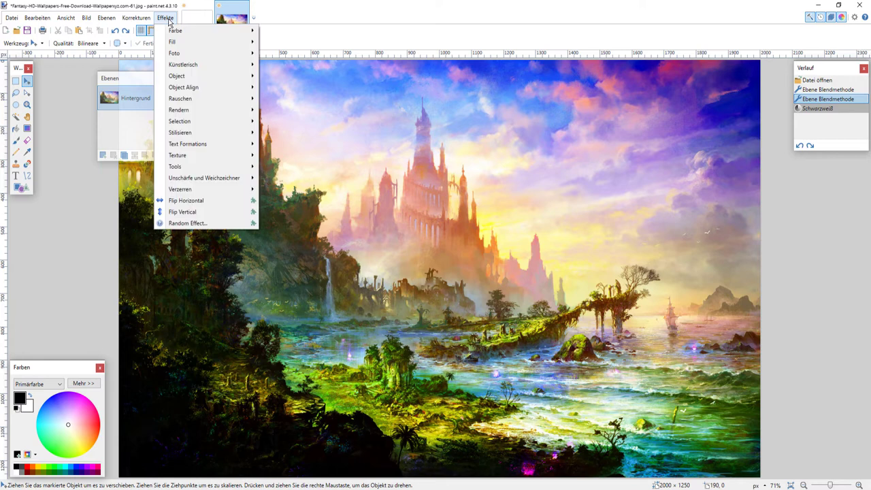
mouse_move(181, 32)
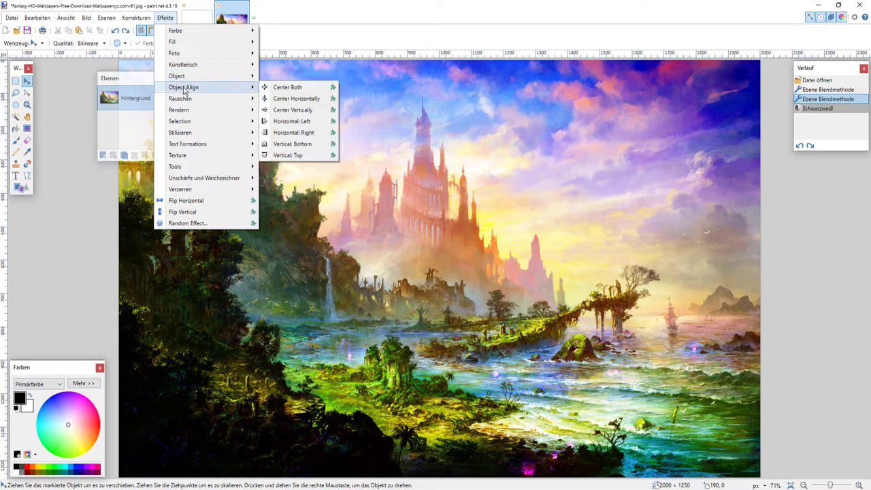
mouse_move(181, 102)
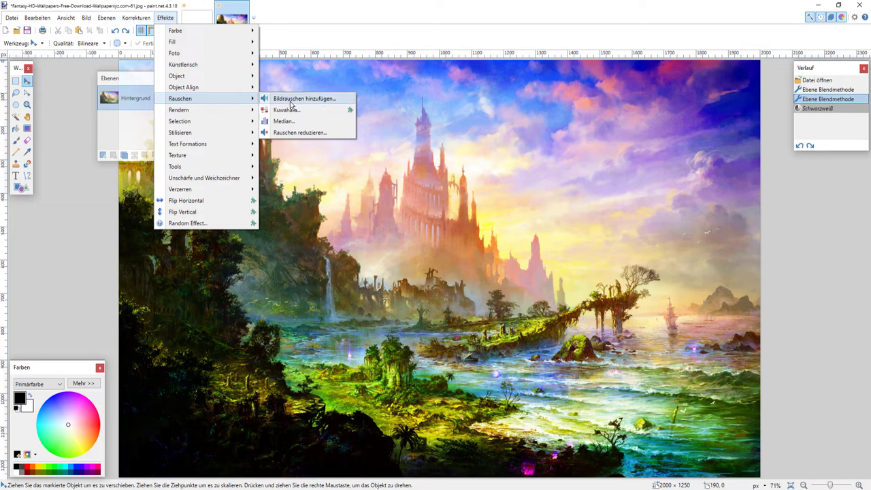
click(290, 100)
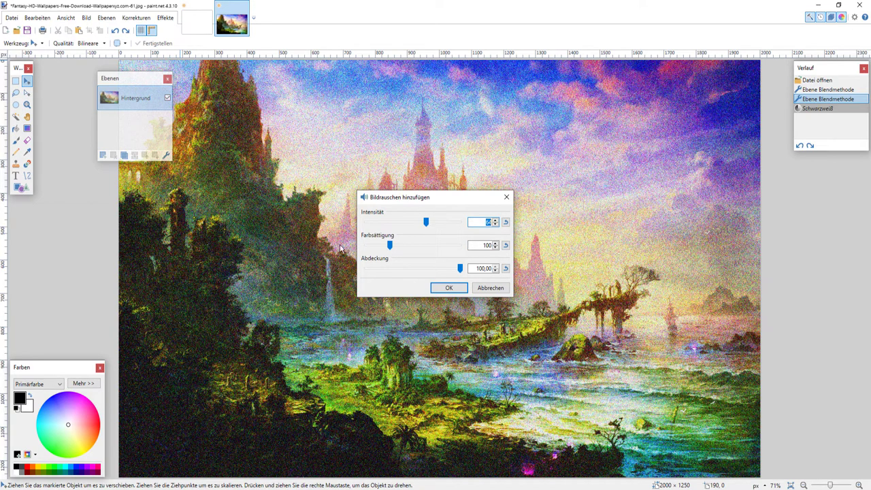
click(490, 289)
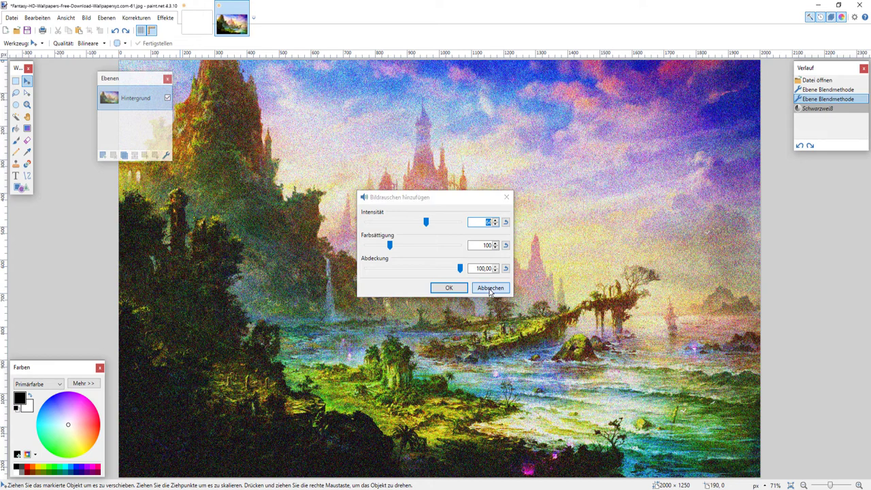
Preview the Creative Text Pro effect directly on the Hintergrund layer and cancel it.
click(161, 21)
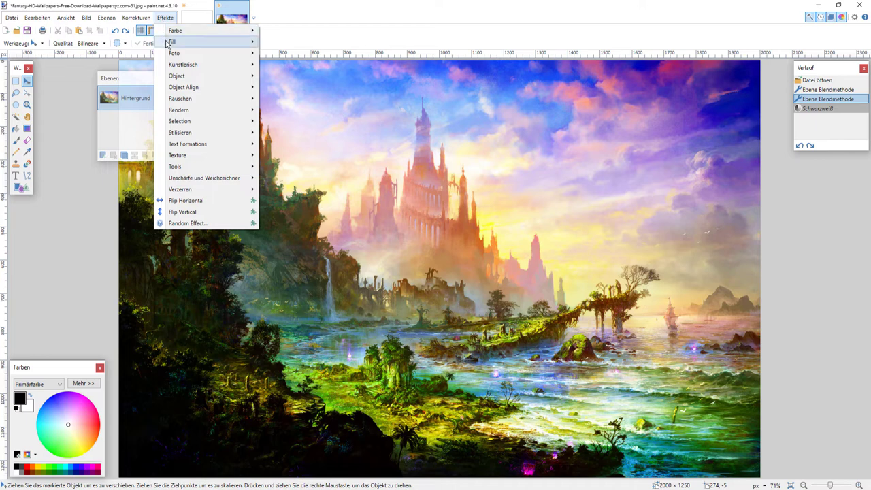
mouse_move(206, 112)
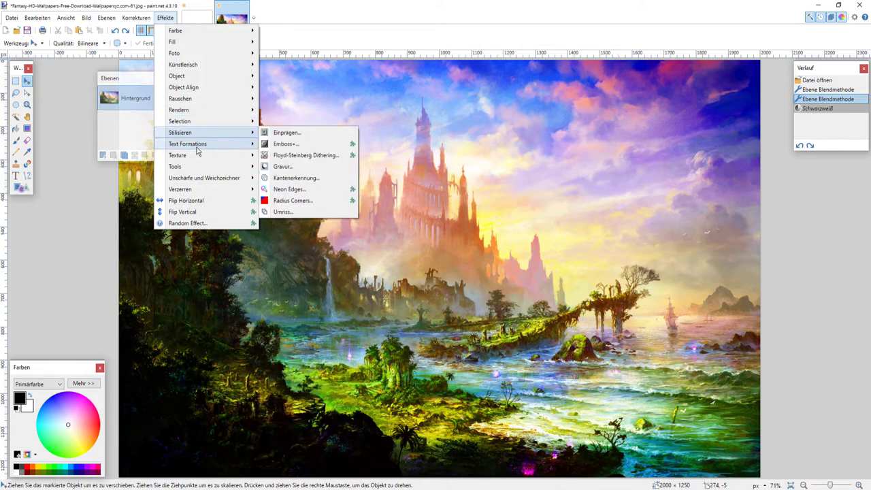
mouse_move(197, 152)
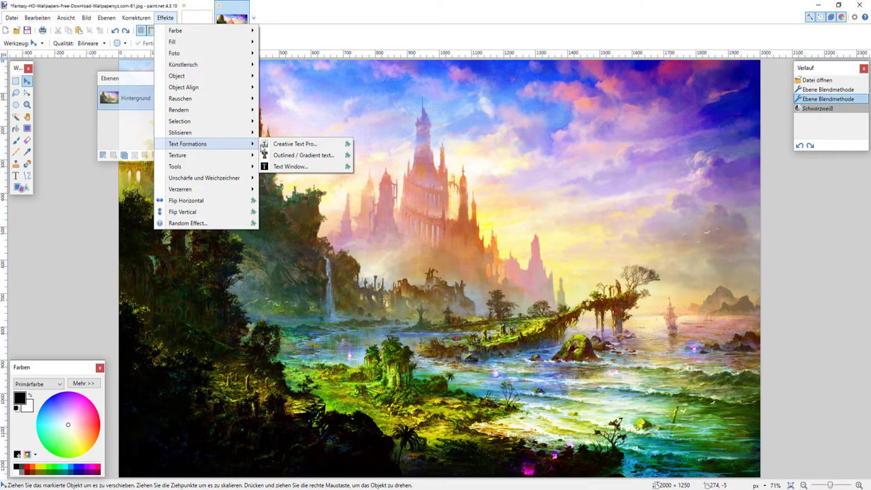
click(293, 144)
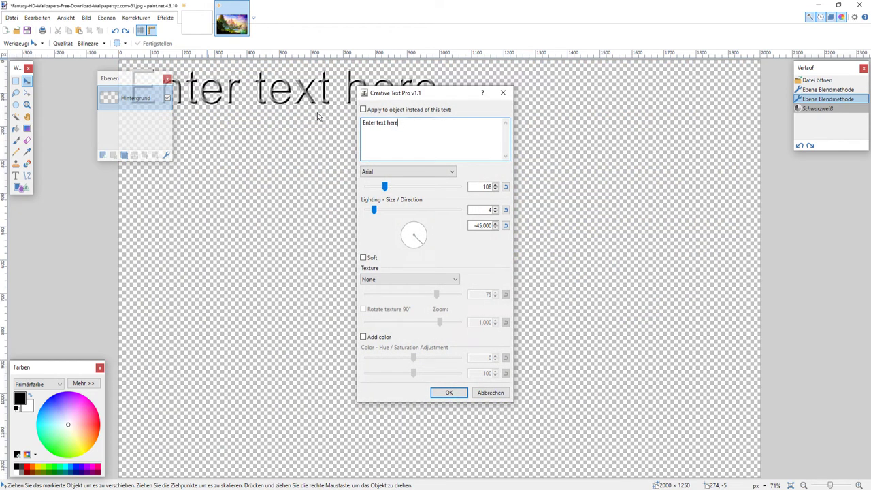
click(490, 394)
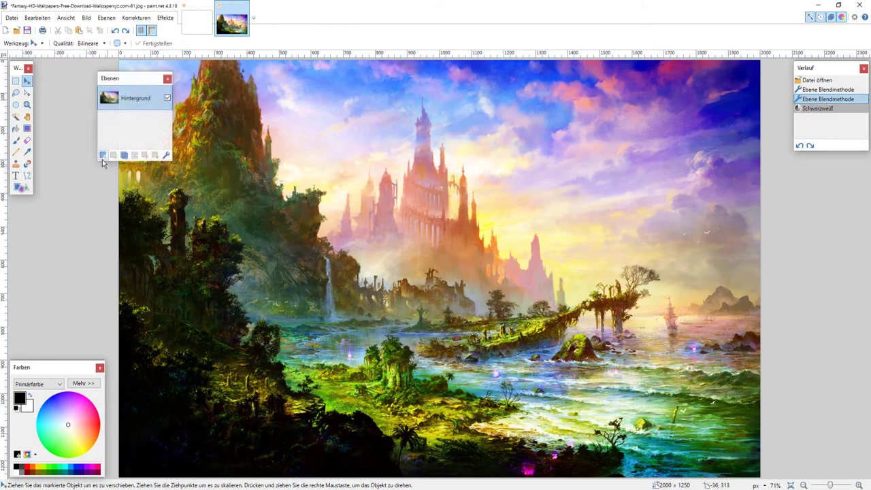
Add a new layer above Hintergrund and apply Creative Text Pro with the default text "Enter text here" in Arial 108.
click(103, 155)
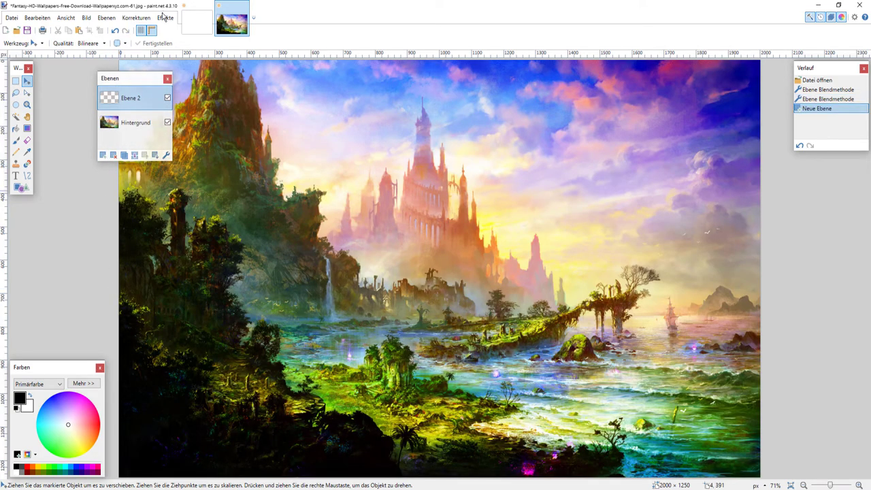
click(165, 17)
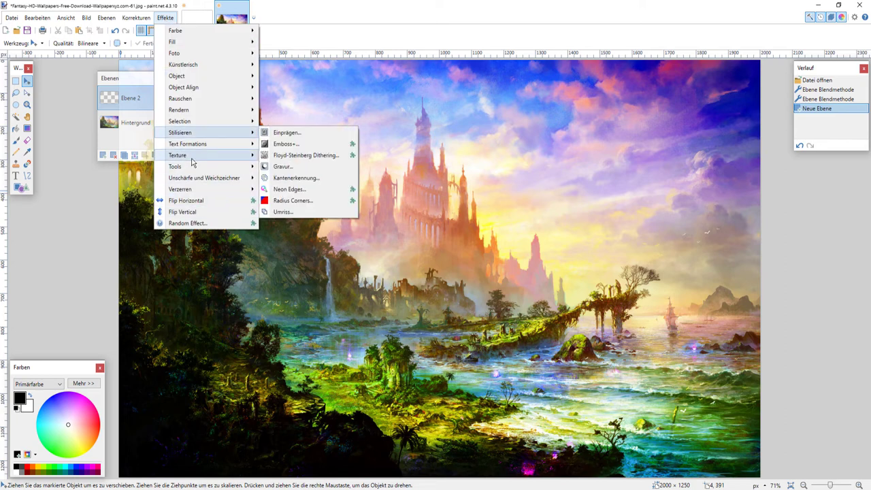
mouse_move(196, 149)
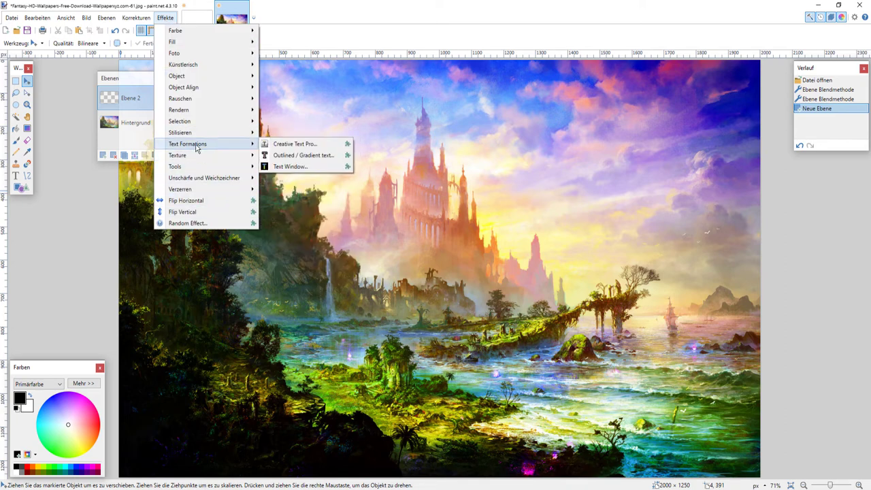
click(294, 156)
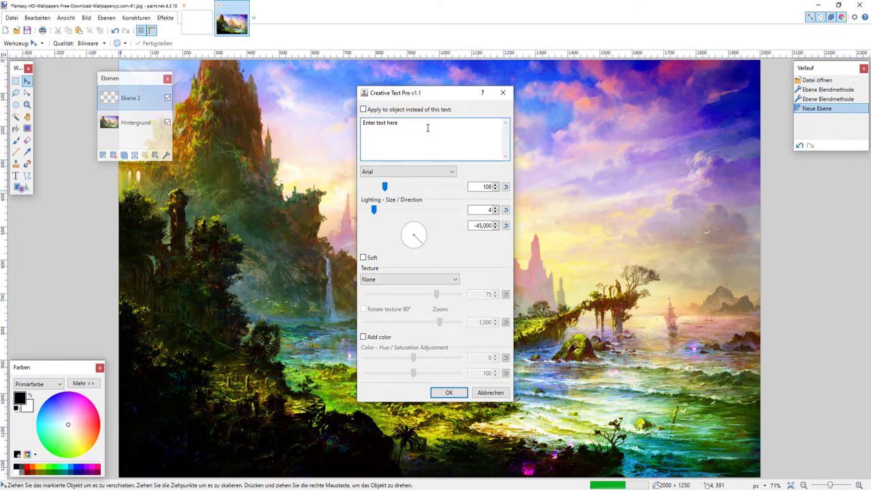
click(448, 393)
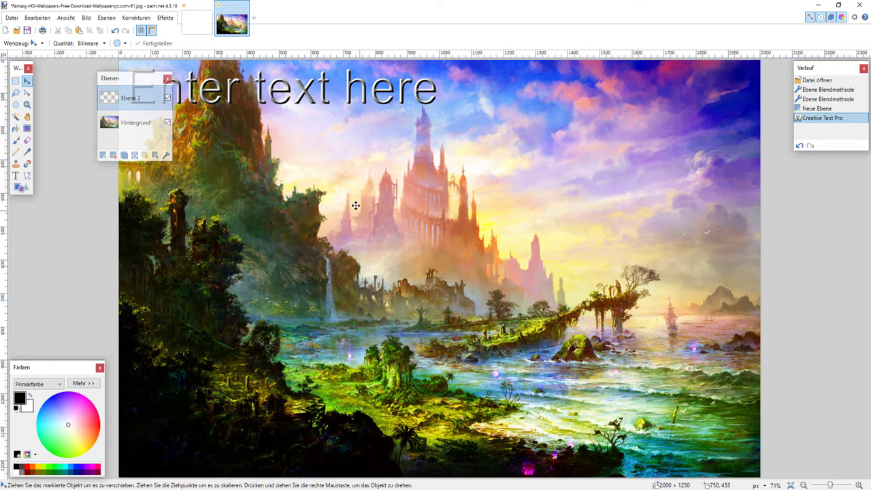
Move the text layer's pixels down and right so their bounding box starts at about 211, 117 px.
drag(274, 96, 420, 123)
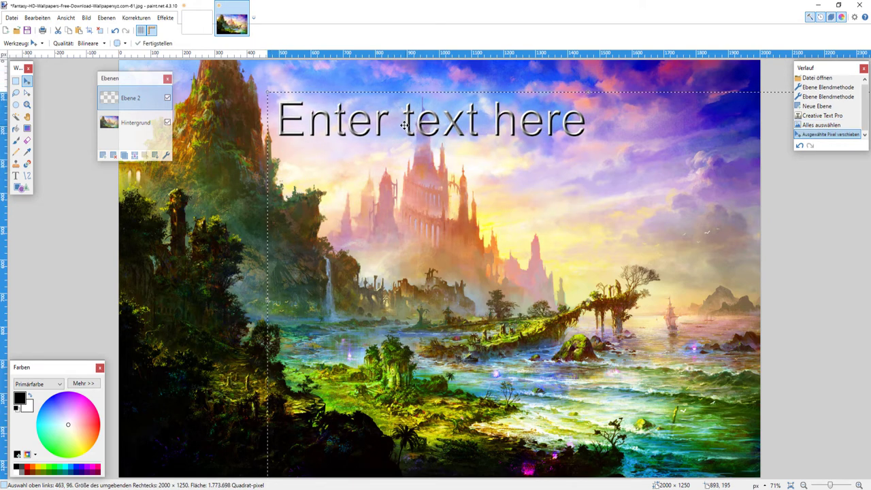
drag(346, 127, 303, 137)
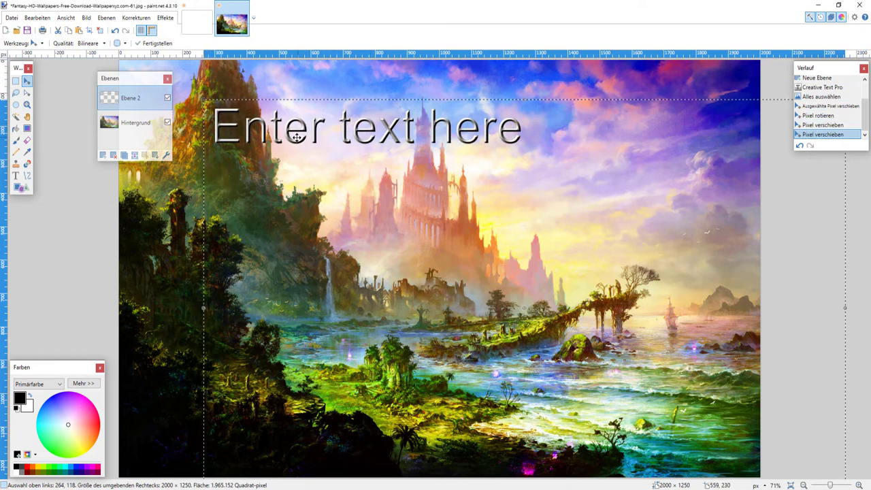
drag(382, 134, 343, 134)
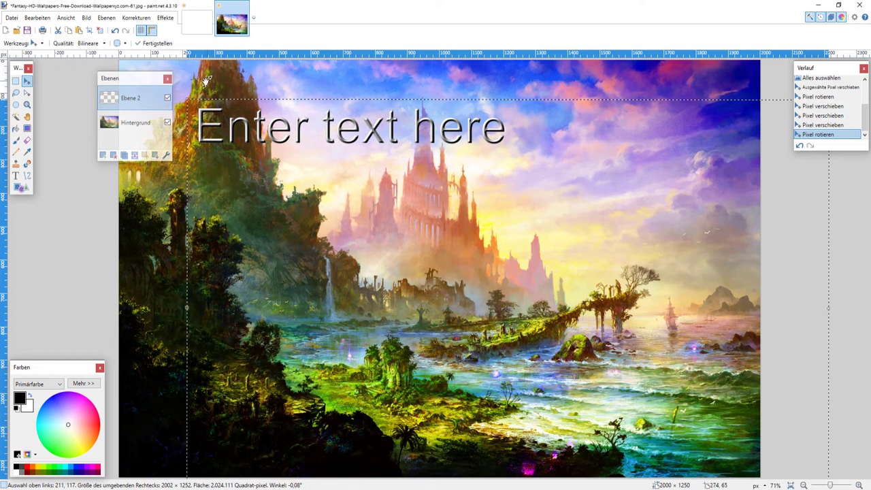
click(163, 43)
click(251, 133)
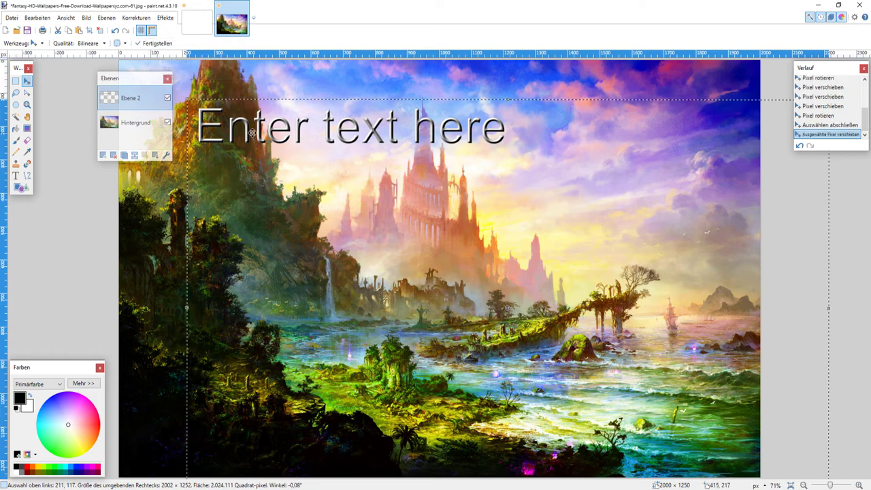
right_click(252, 134)
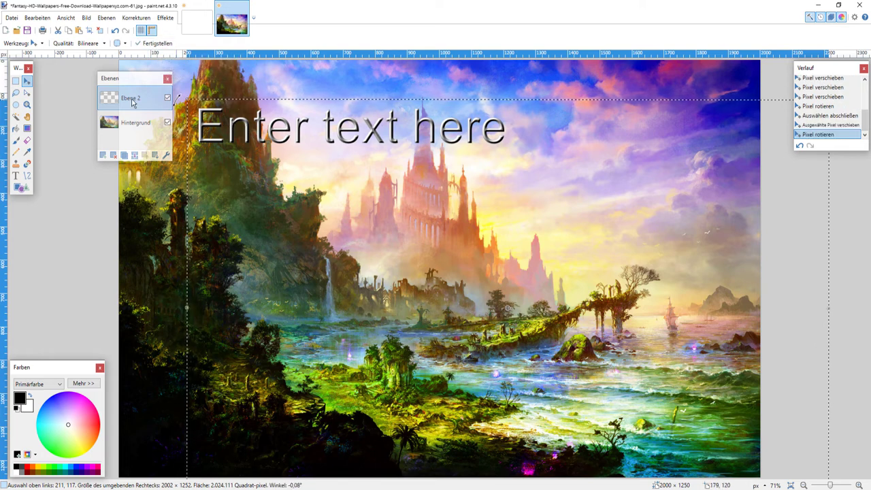
Repeat Creative Text Pro on Ebene 2, and reopen the effect with the text "Hallo ich bin ein Text.".
click(165, 17)
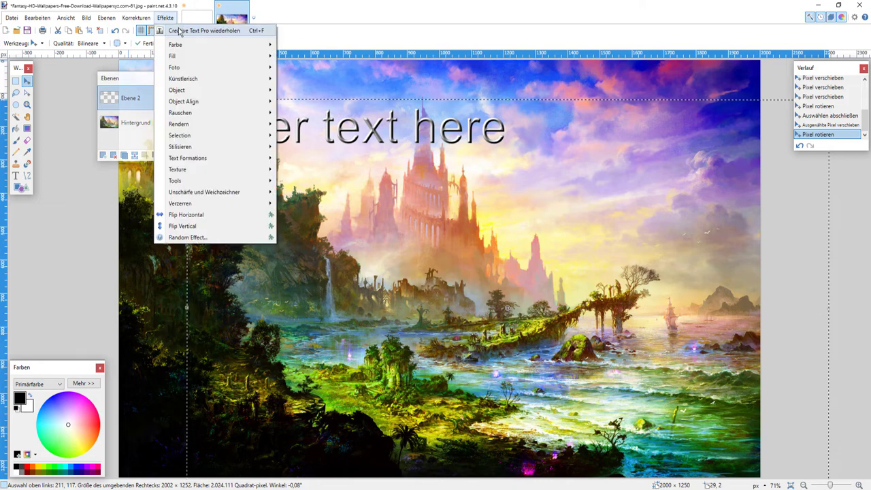
click(179, 31)
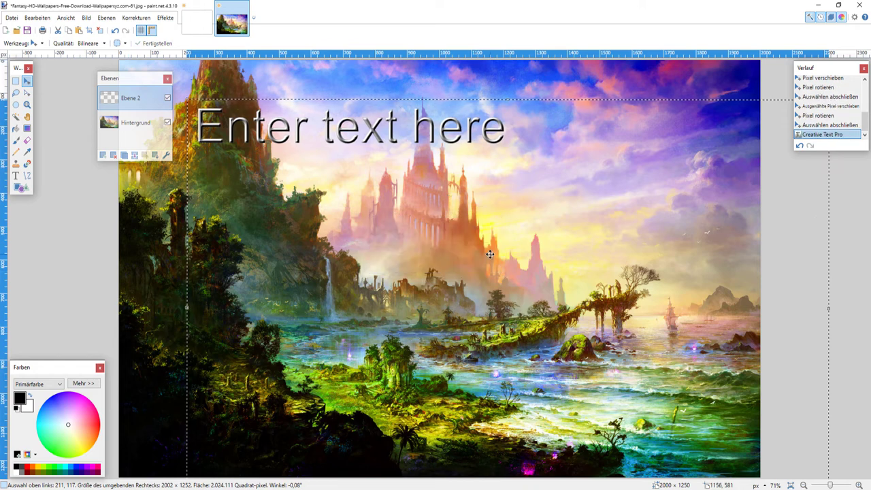
click(166, 17)
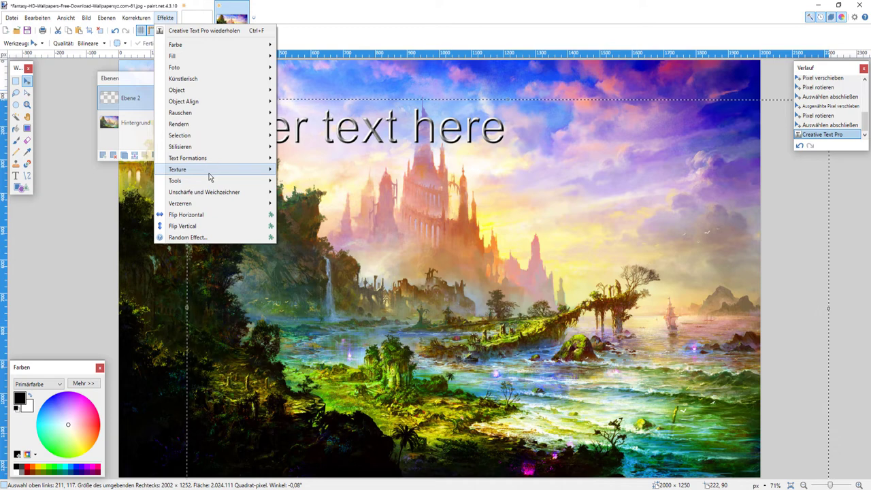
mouse_move(206, 170)
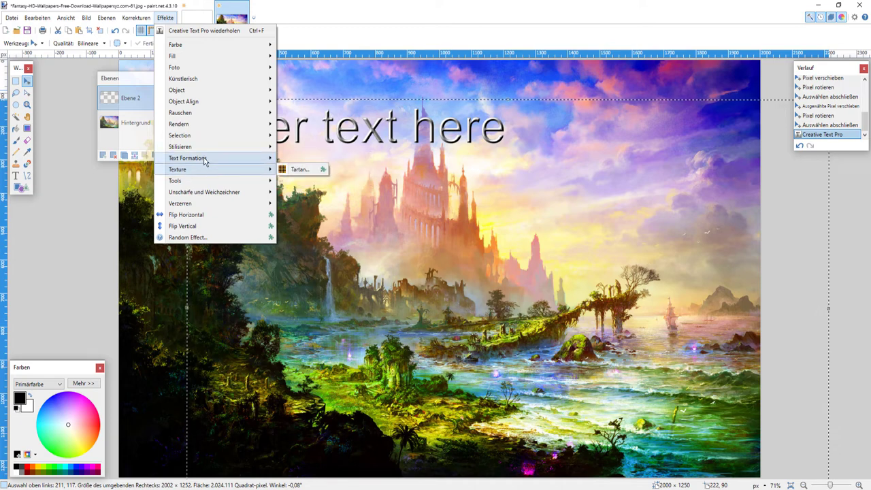
click(290, 164)
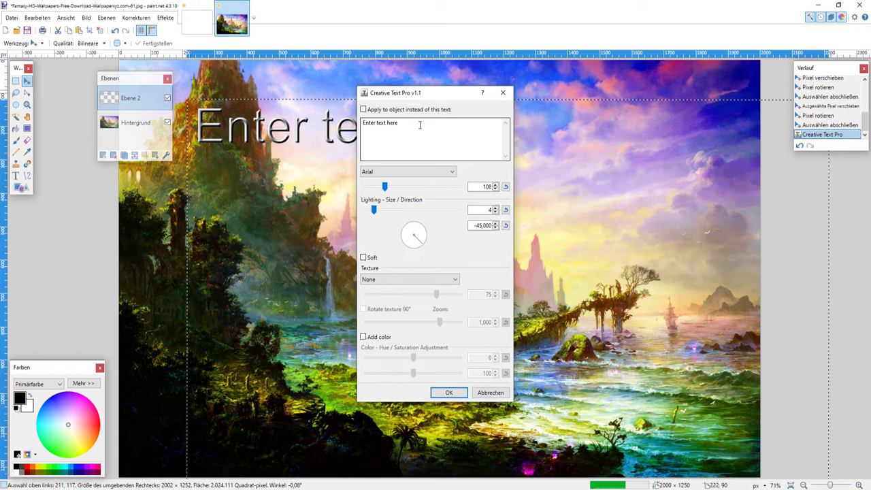
triple_click(420, 125)
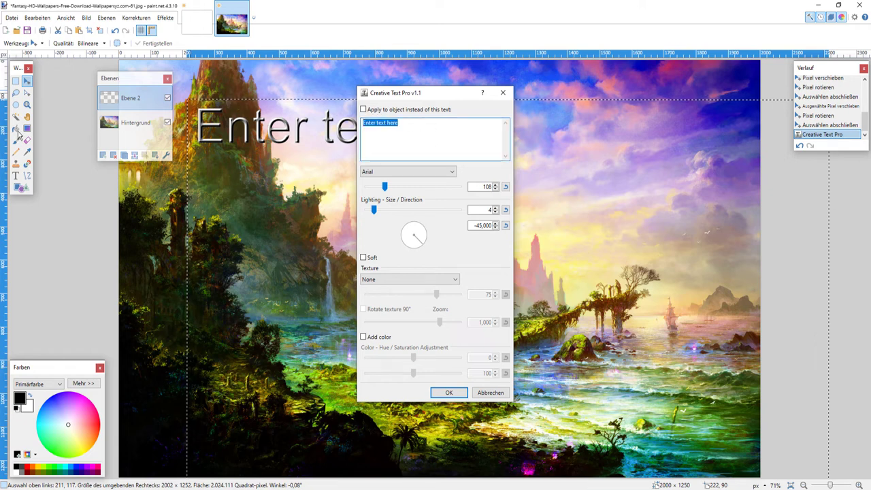
text(Hallo )
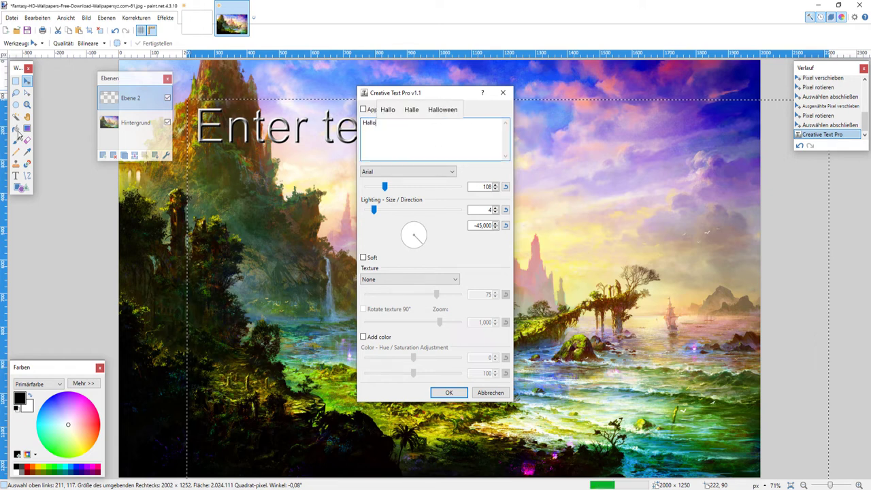
text(ich bi)
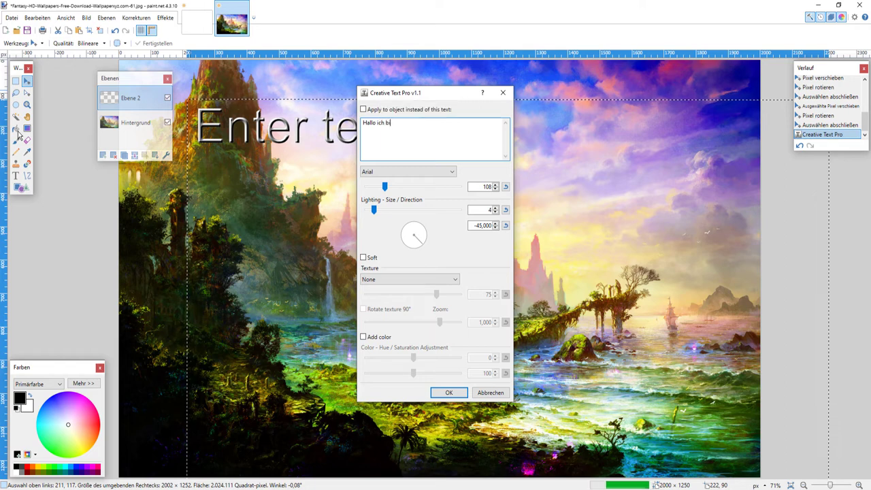
text(n ein Text)
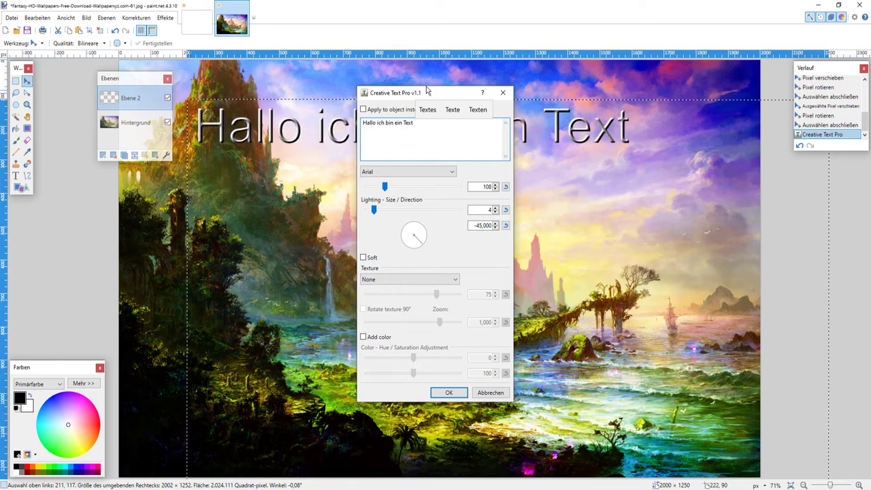
drag(421, 96, 402, 129)
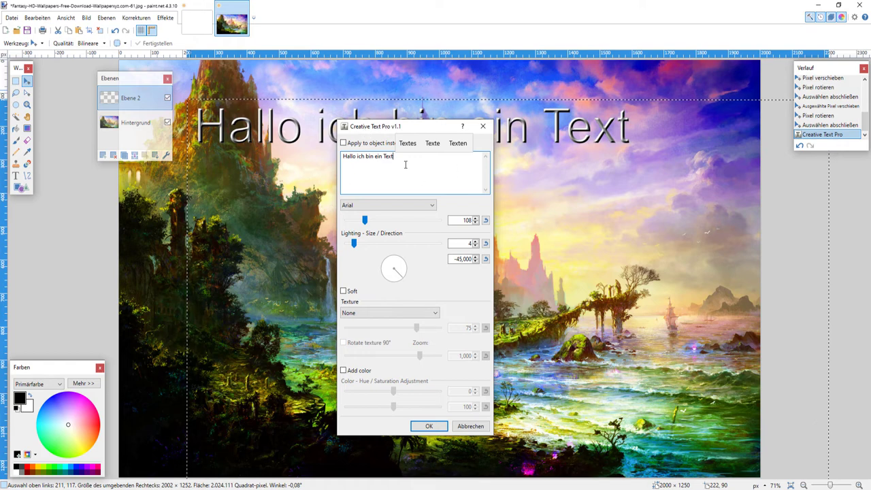
text(.)
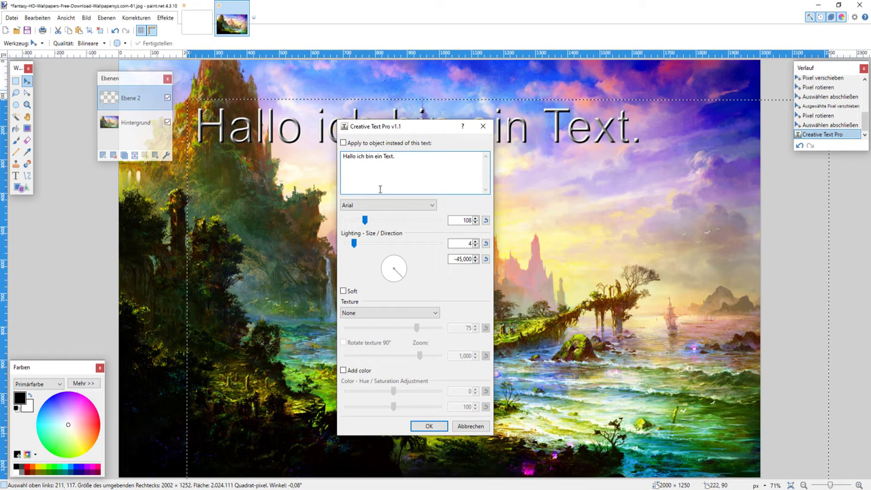
Set the Creative Text Pro font to Arial Black and the text size to 260.
drag(400, 128, 392, 108)
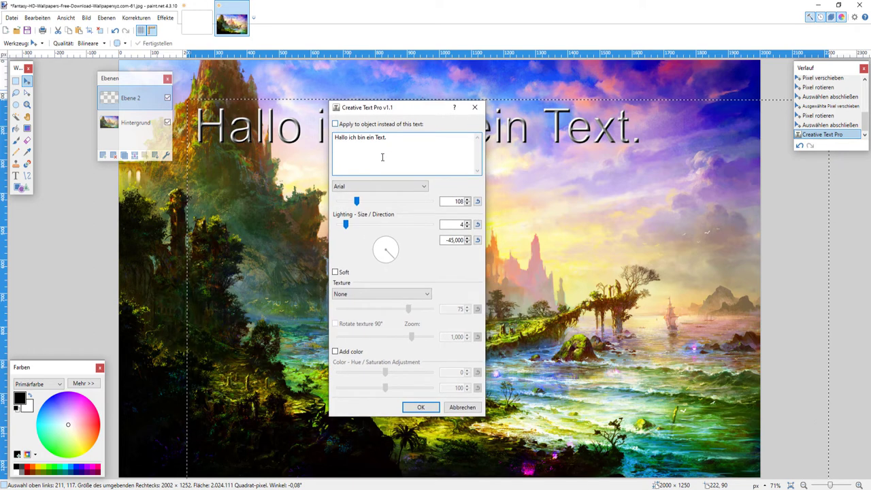
click(420, 186)
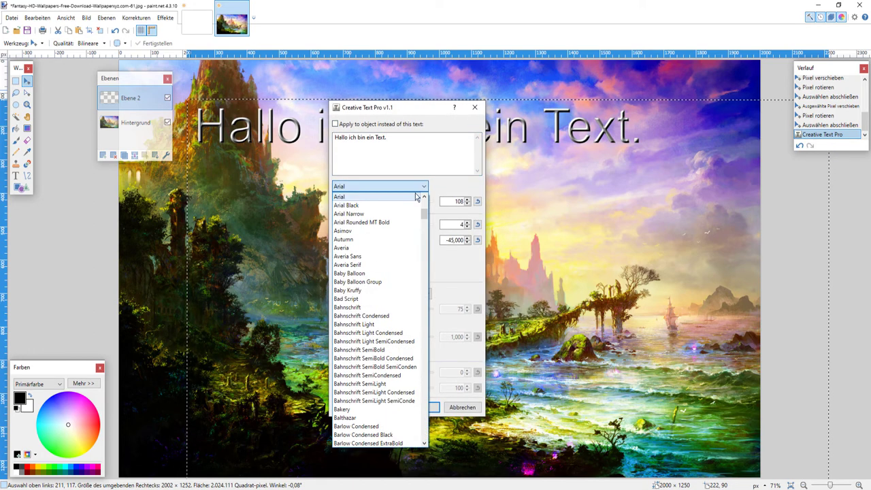
click(402, 205)
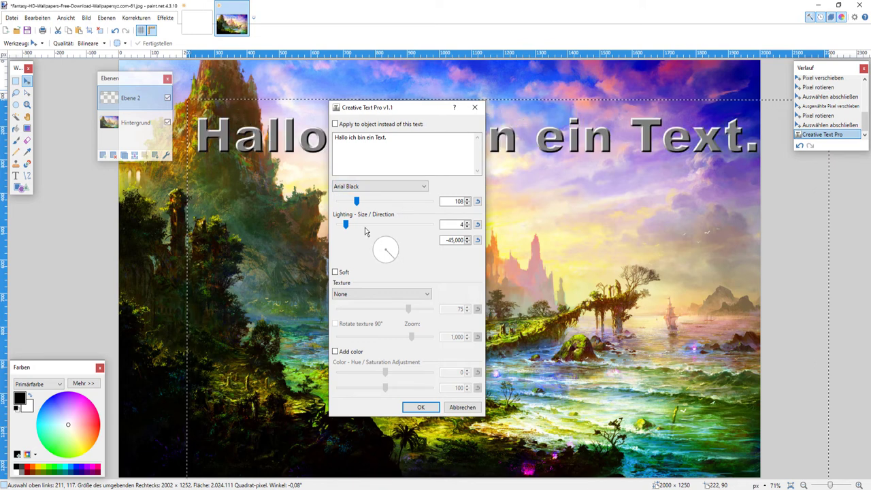
drag(357, 202, 386, 203)
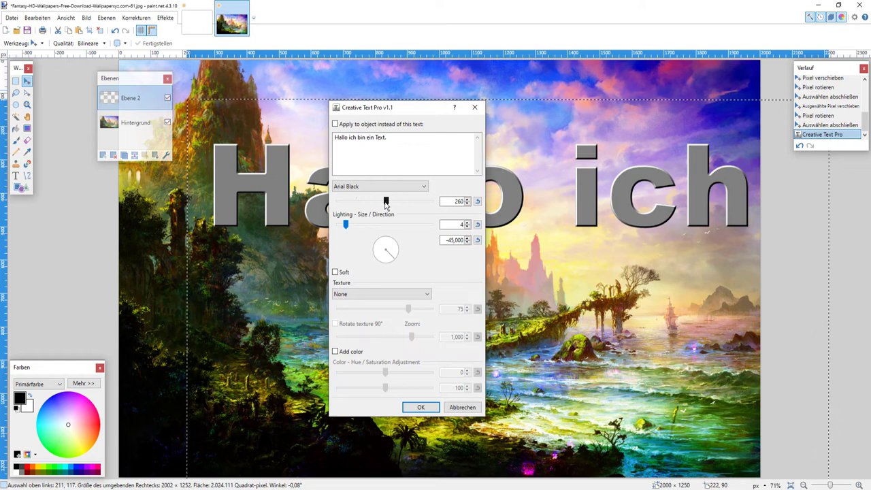
Reduce the Creative Text Pro text size to 98.
drag(386, 202, 356, 203)
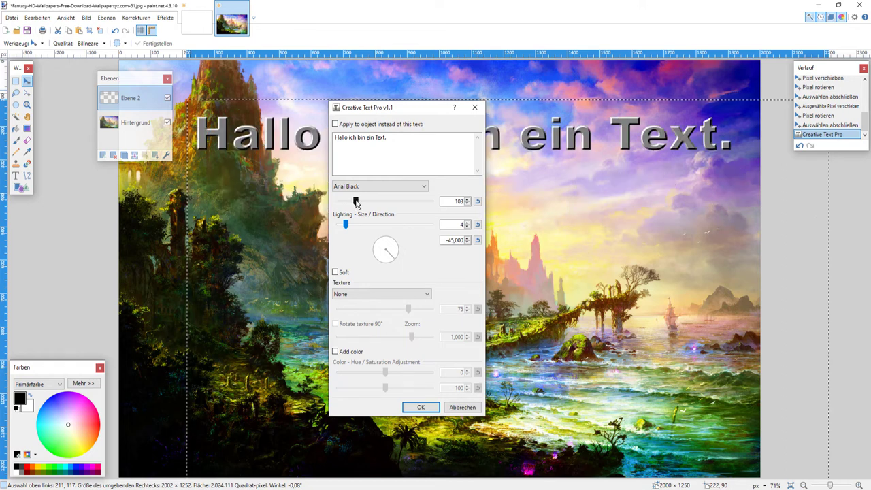
drag(356, 203, 354, 202)
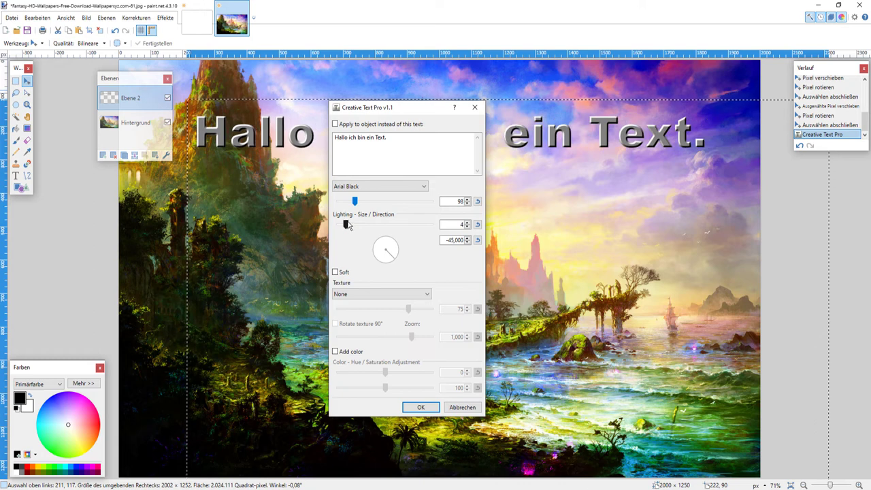
Try a lighting size of 9 and the Soft option on the text, resetting each to its previous setting.
drag(346, 225, 355, 224)
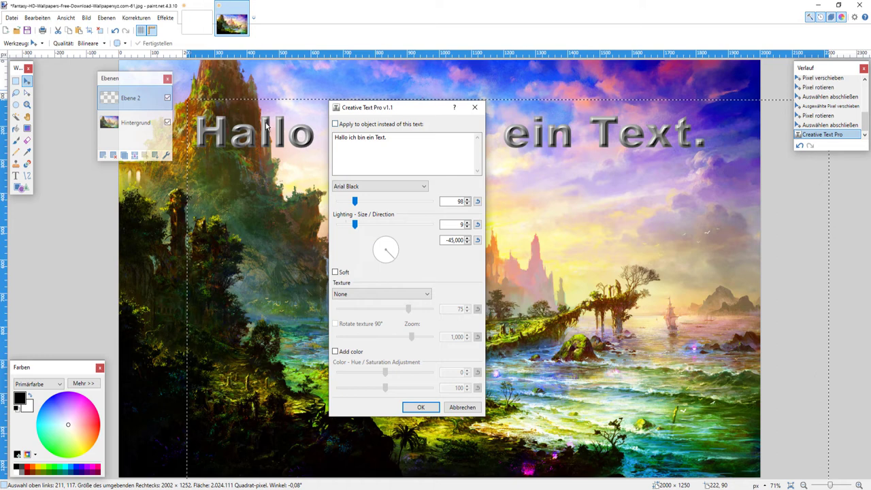
click(359, 231)
drag(359, 231, 346, 229)
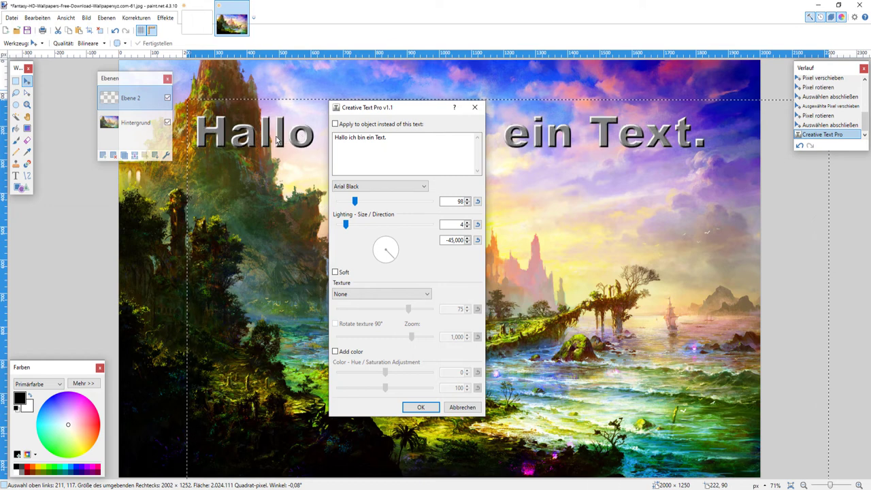
click(336, 273)
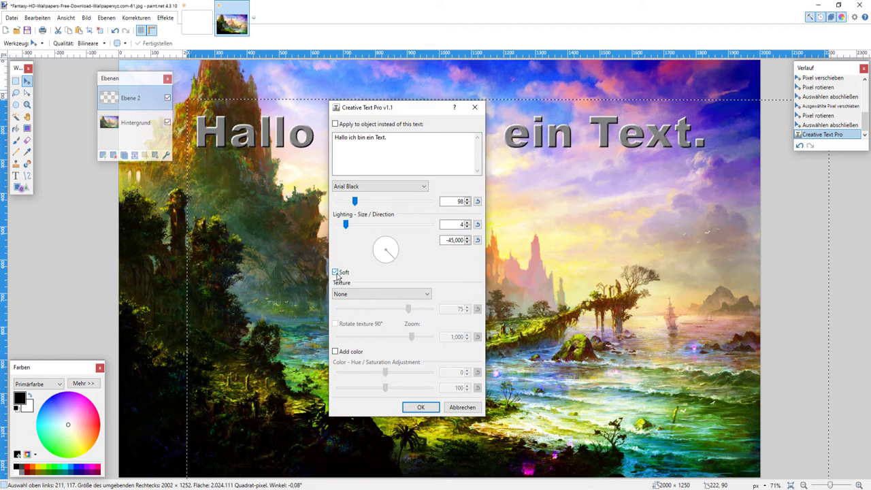
click(336, 274)
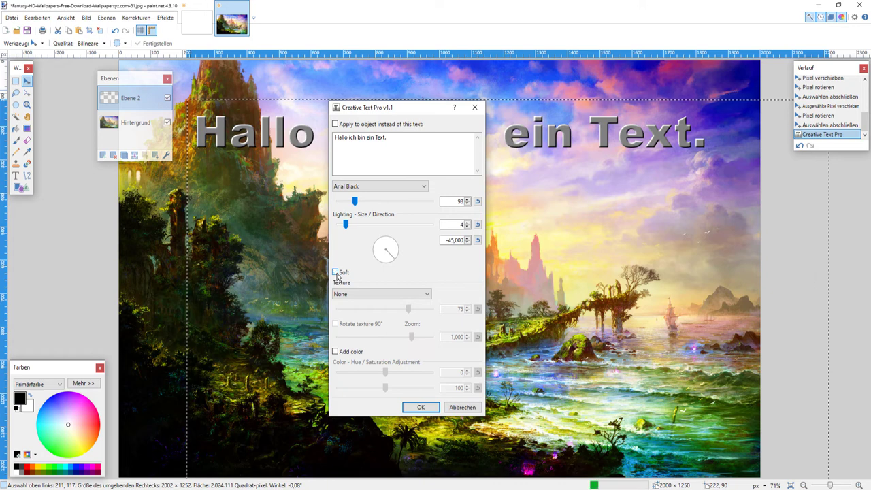
Set the text's texture to Chrome and apply Creative Text Pro.
click(423, 294)
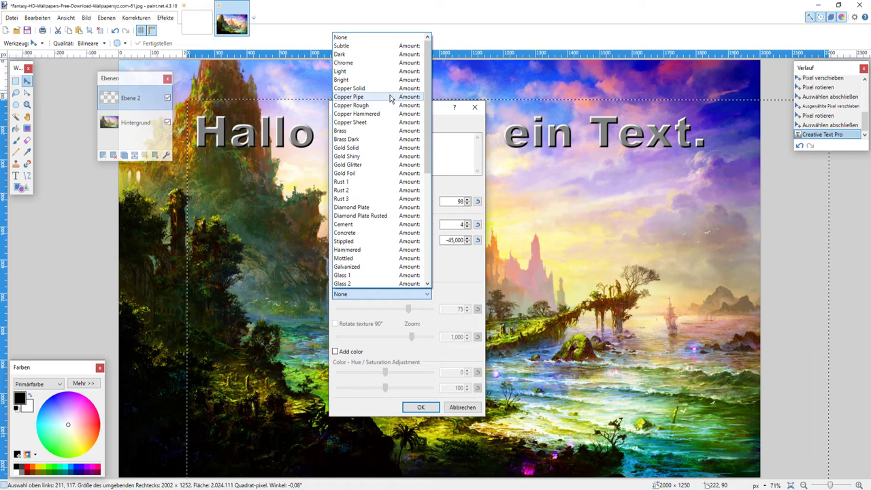
click(373, 63)
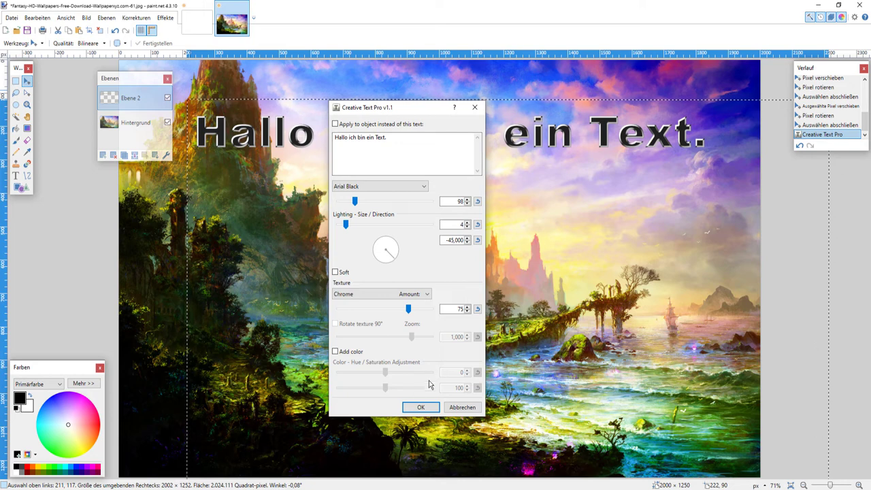
click(410, 407)
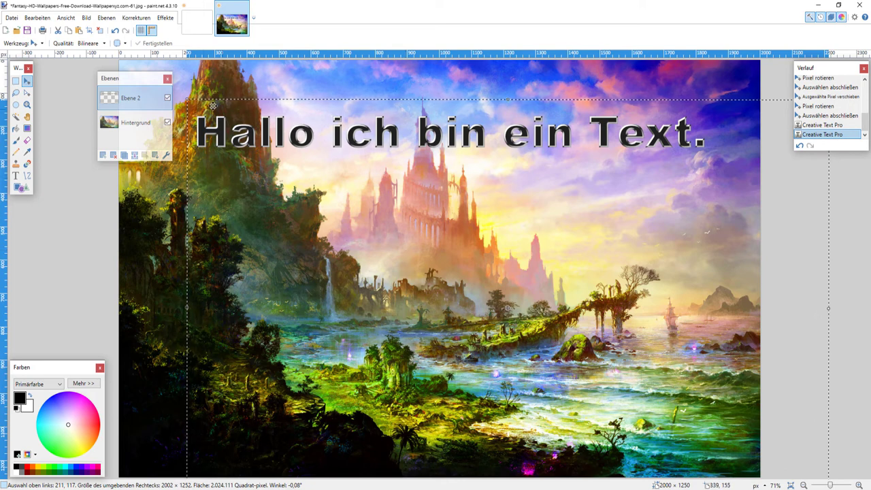
Stretch the text layer's pixels slightly from the upper-left corner, move them so their bounding box starts at about 178, 39 px, and deselect.
drag(186, 100, 190, 88)
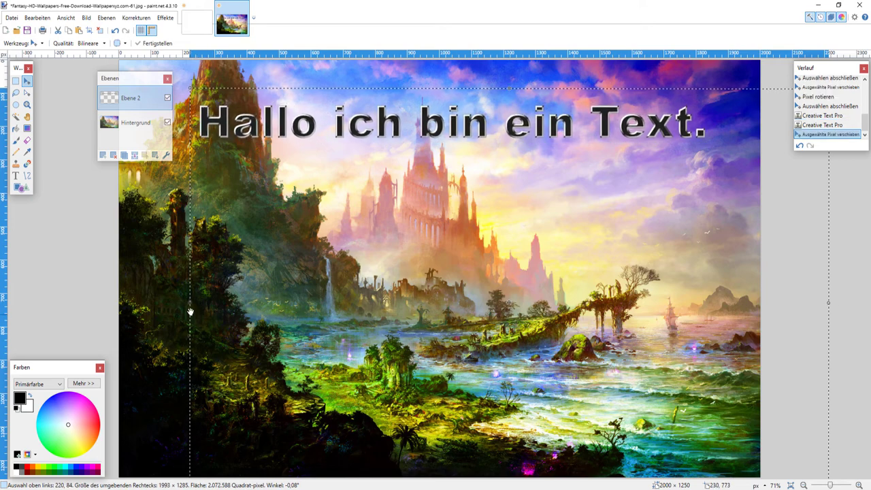
drag(489, 123, 444, 109)
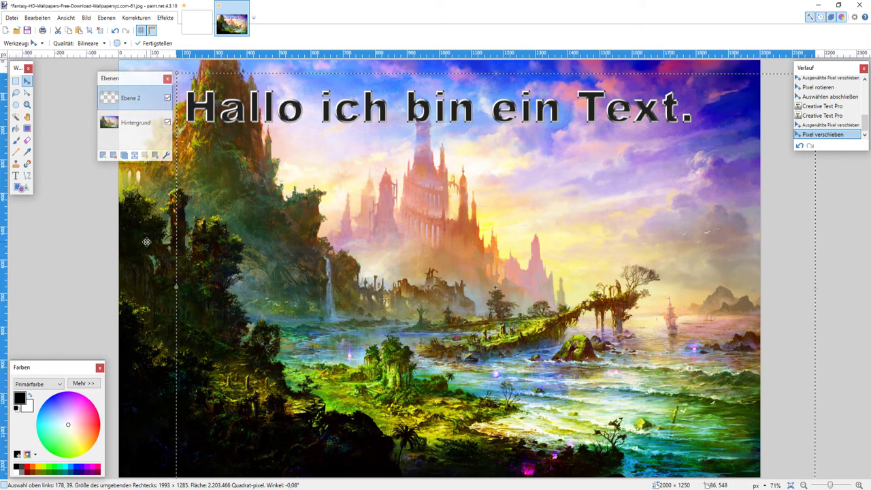
key(ctrl+d)
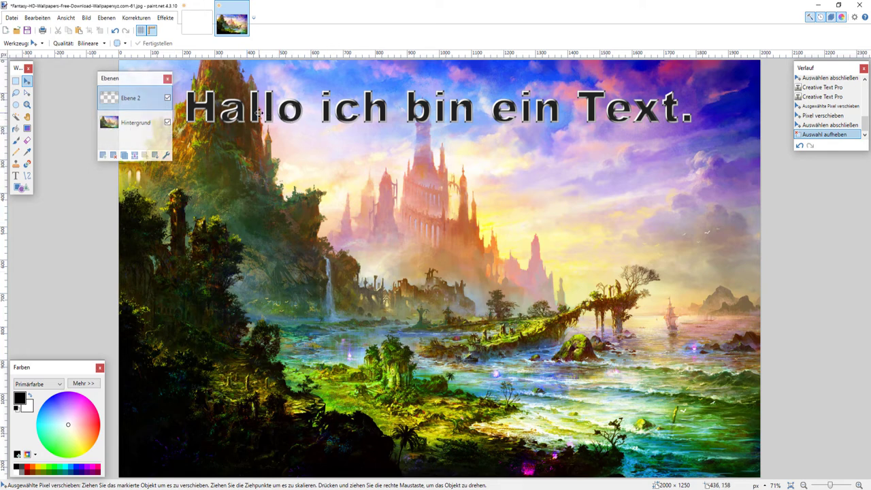
click(168, 22)
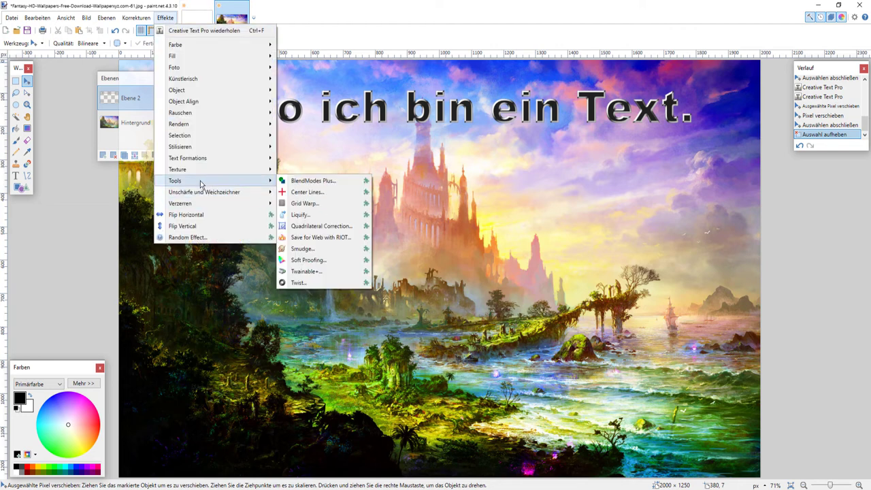
mouse_move(205, 196)
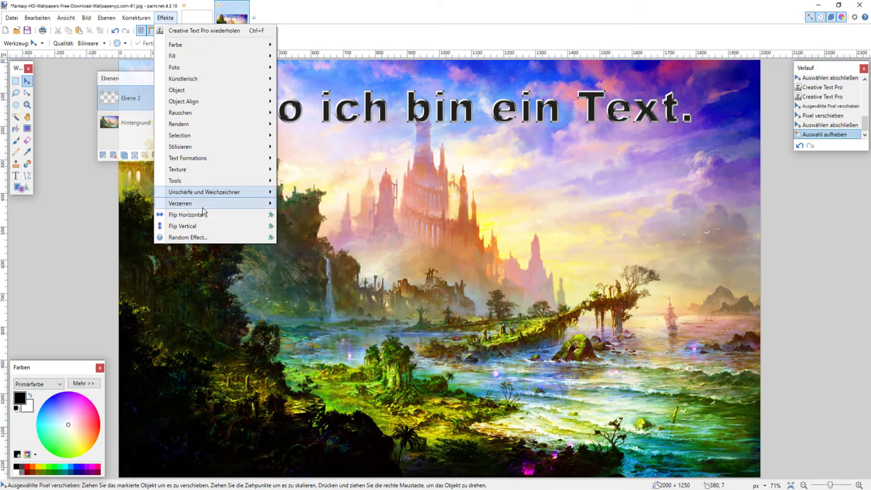
click(328, 10)
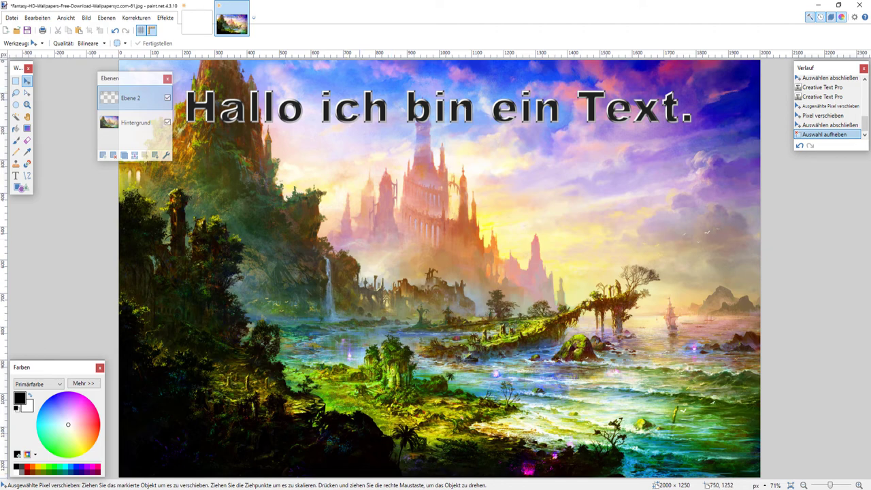
Switch to Chrome and examine the weiterbildung.de list of beginner image-editing courses in Nürnberg, including their prices and durations.
key(alt+Tab)
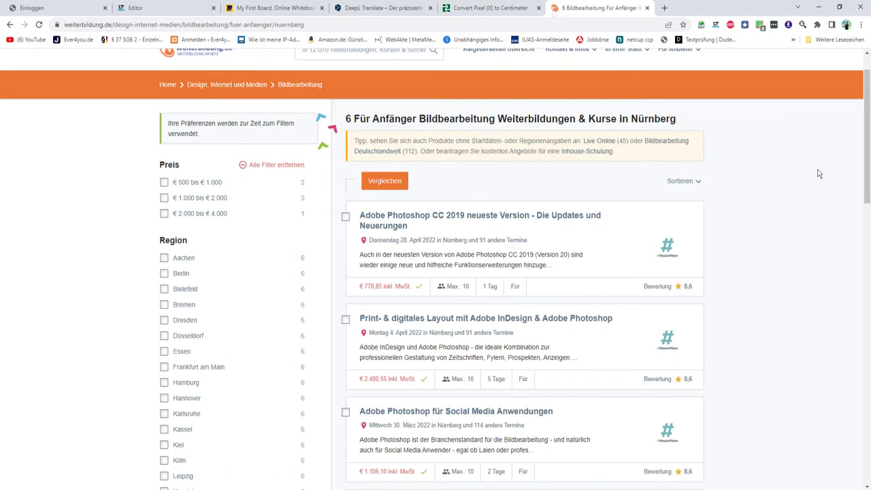
scroll(820, 174, down, 1)
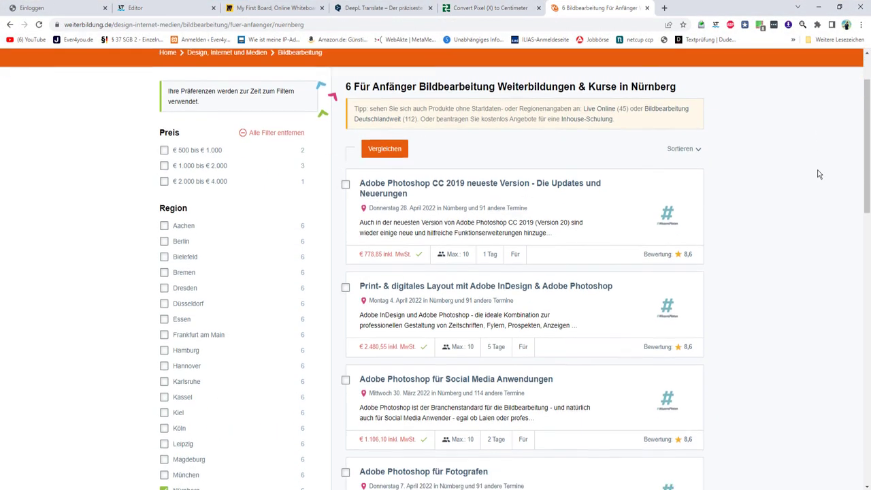
scroll(820, 176, up, 2)
scroll(817, 179, down, 2)
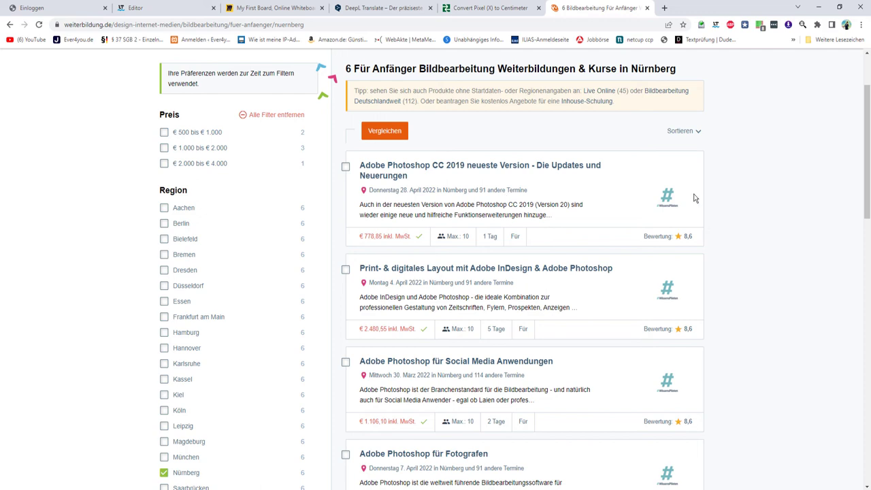
scroll(719, 205, down, 2)
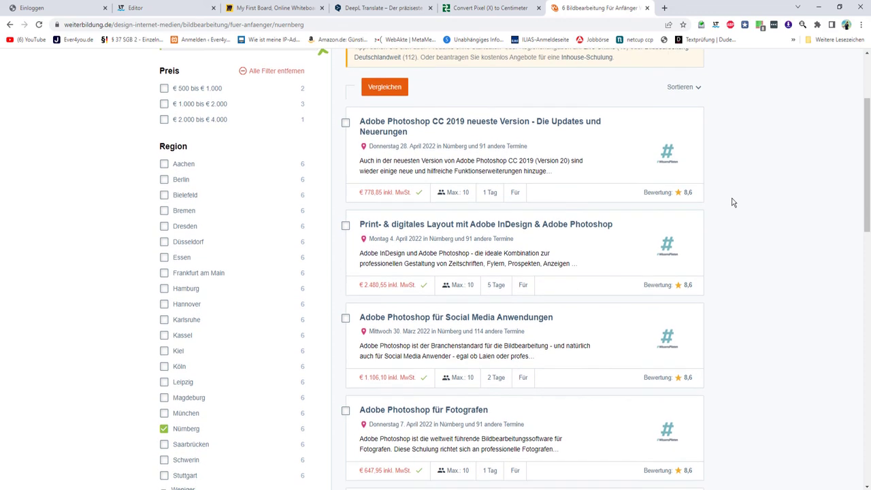
scroll(733, 202, down, 3)
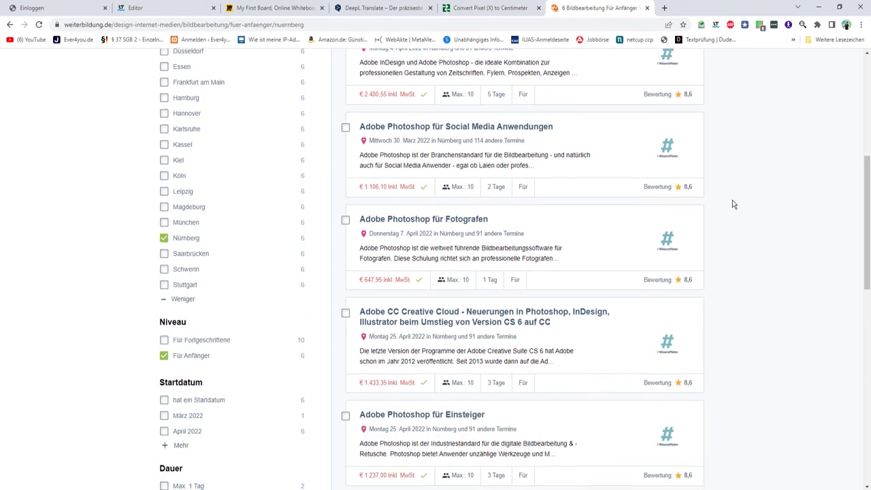
scroll(733, 204, up, 5)
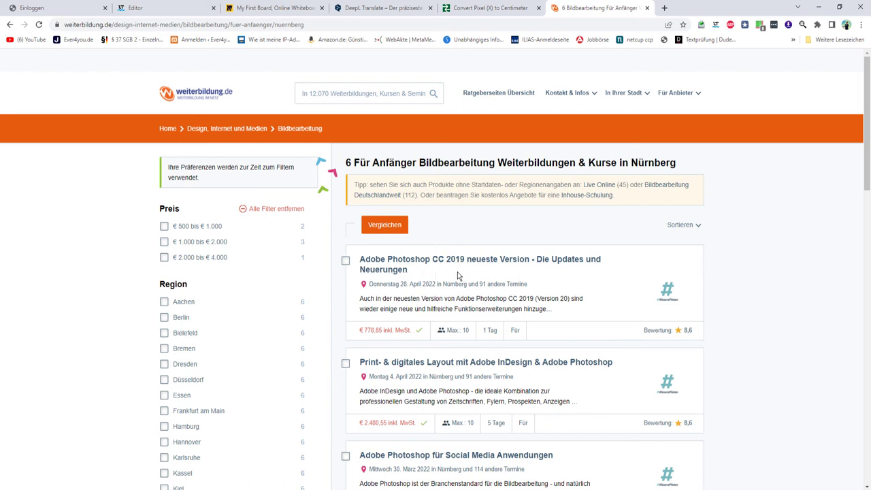
scroll(371, 366, down, 4)
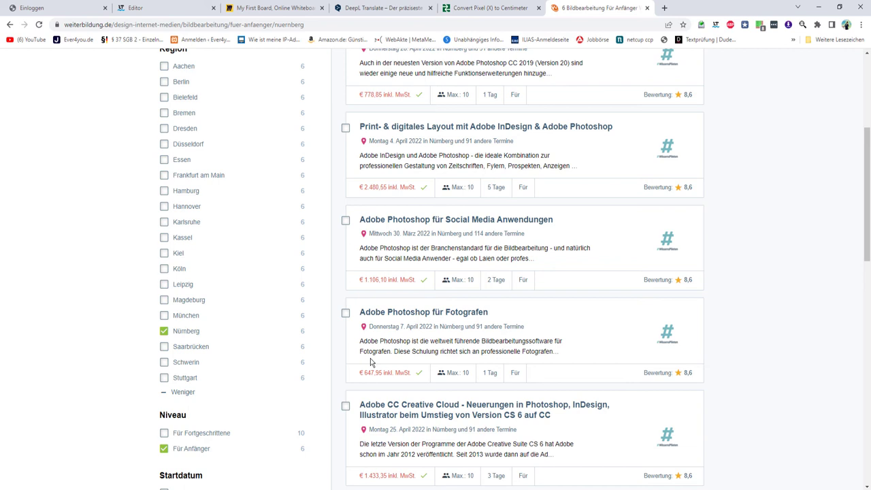
scroll(364, 269, down, 1)
scroll(343, 310, down, 3)
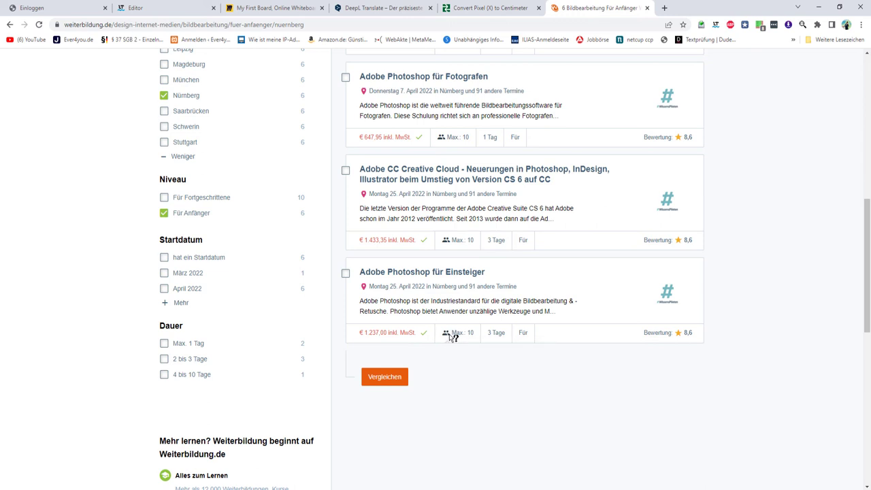
Open the course "Adobe Photoshop für Einsteiger" and examine its start dates, locations, description and price.
click(451, 274)
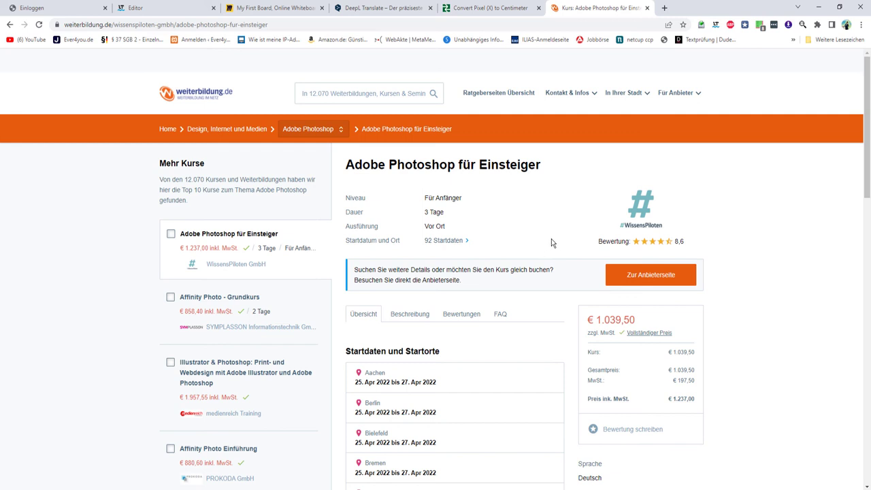
scroll(439, 291, down, 2)
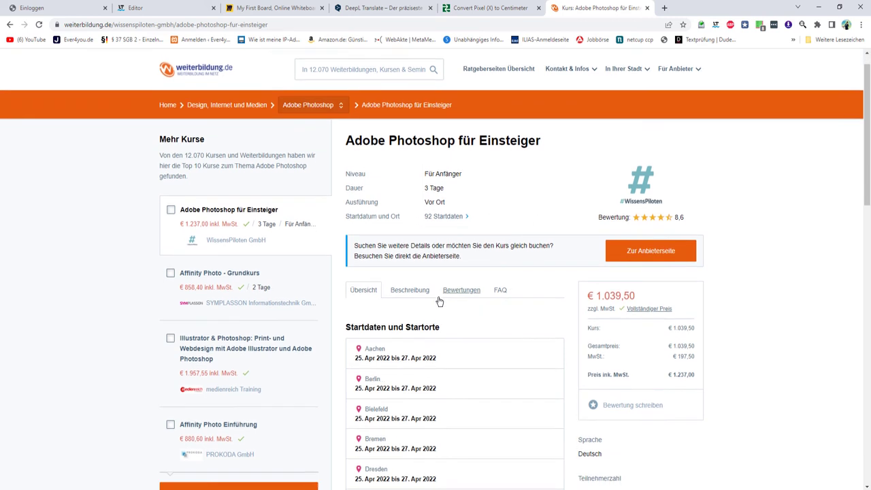
scroll(486, 279, down, 2)
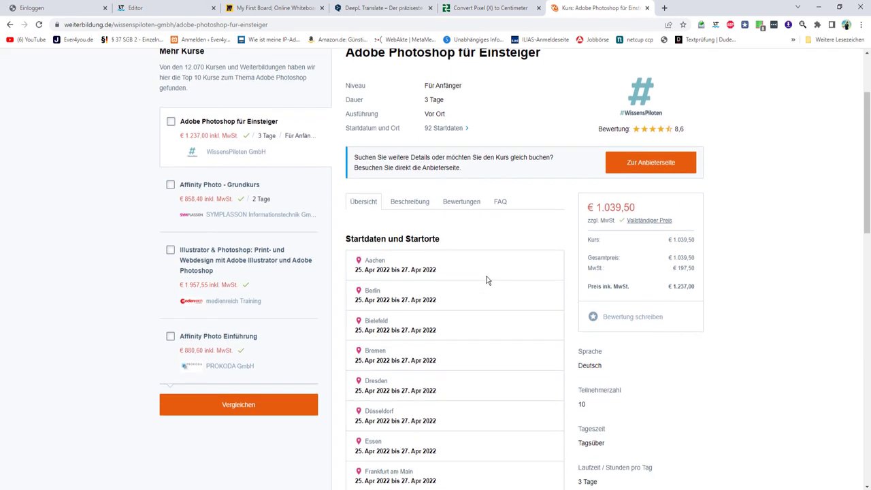
scroll(483, 282, down, 3)
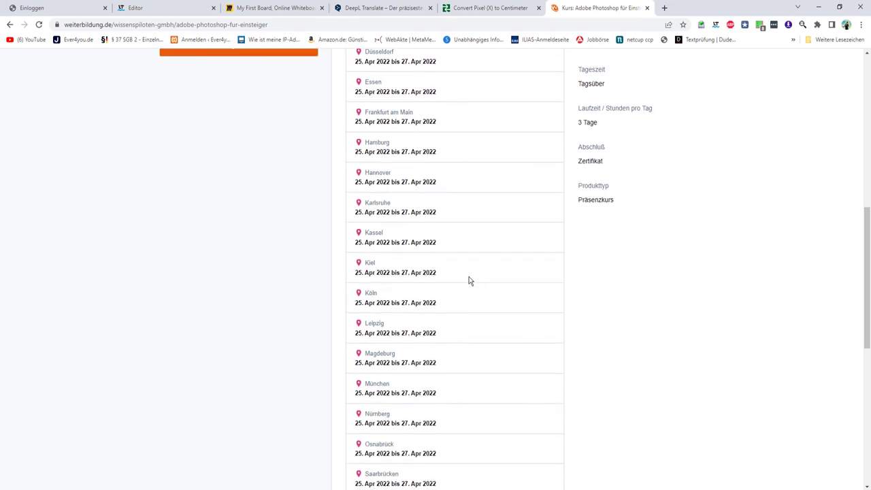
scroll(467, 279, down, 4)
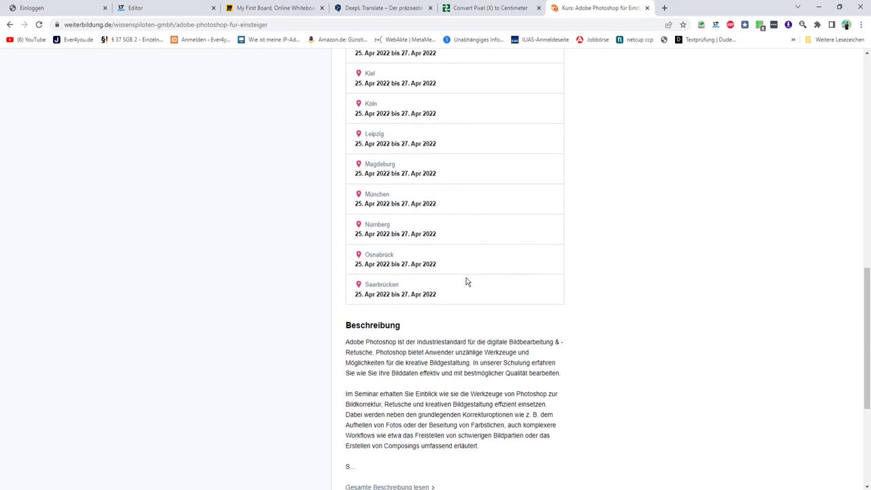
scroll(458, 262, up, 5)
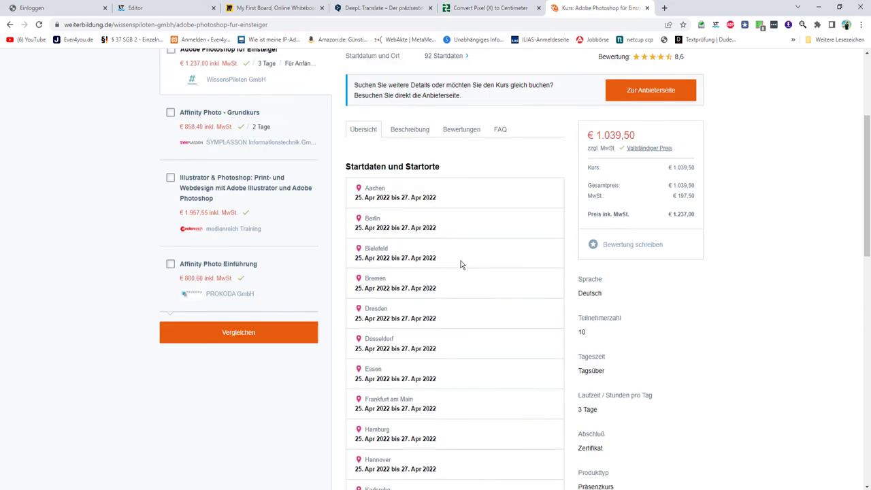
scroll(461, 259, down, 2)
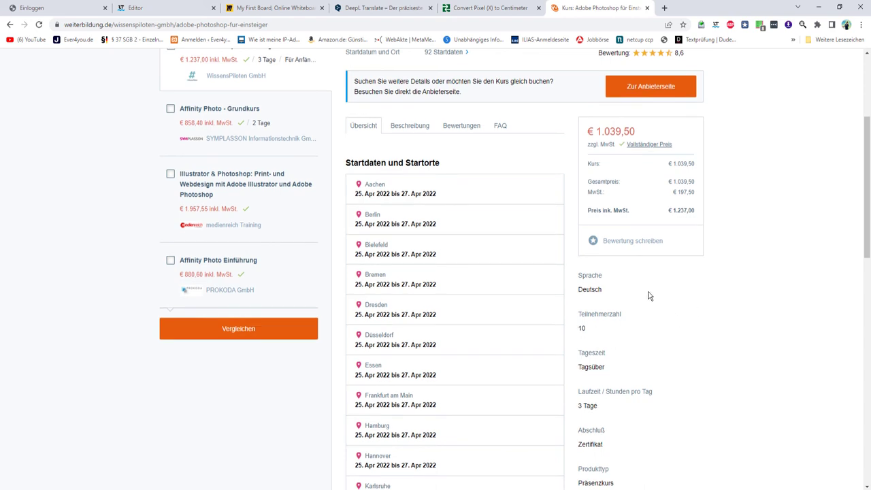
scroll(544, 291, up, 3)
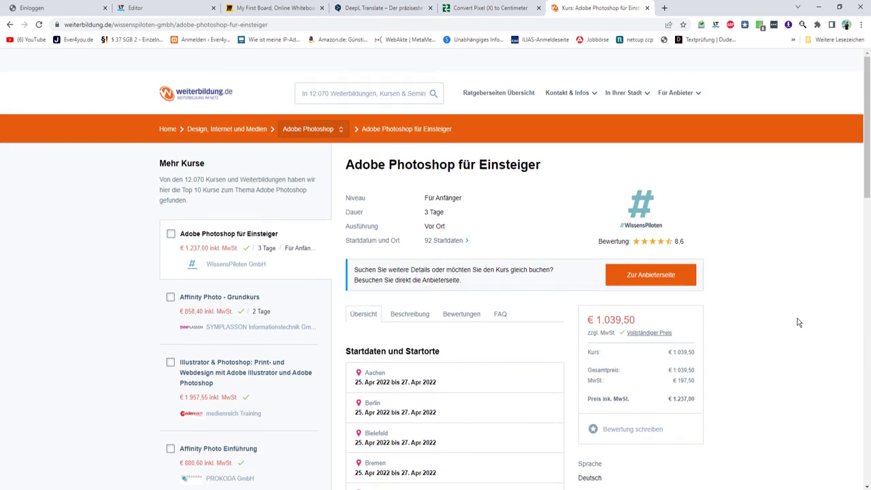
scroll(798, 322, down, 2)
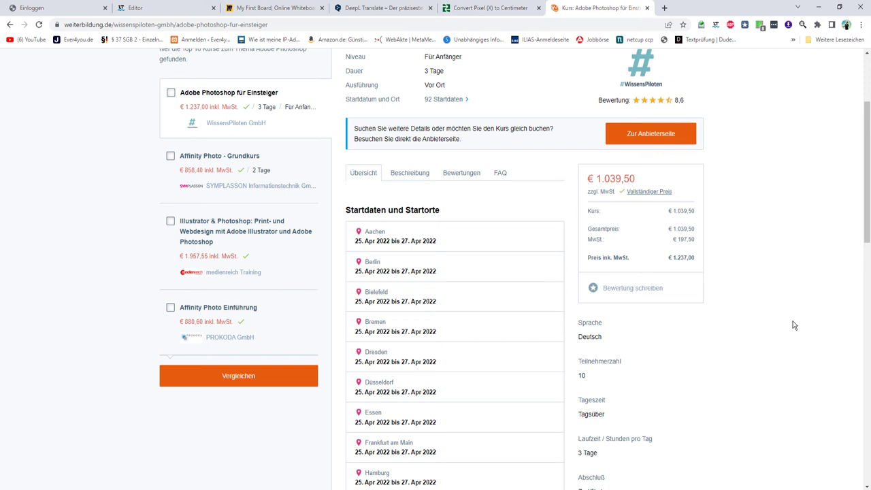
scroll(667, 325, up, 2)
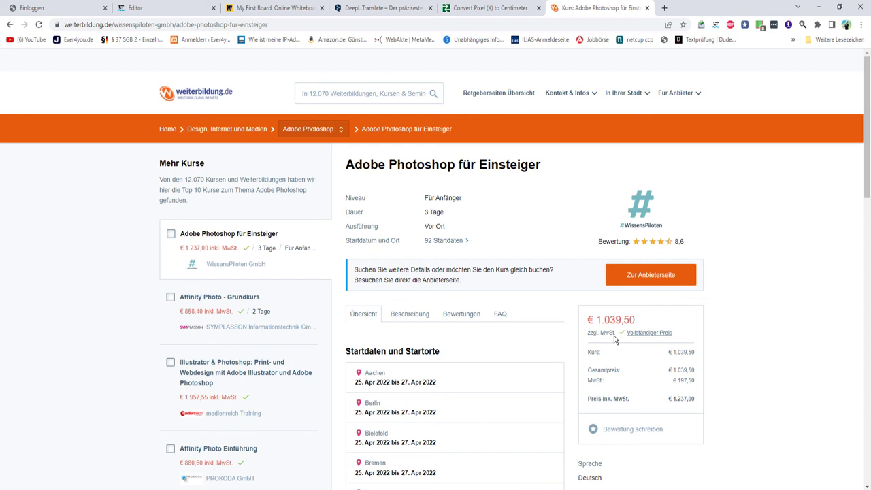
drag(597, 321, 637, 321)
click(637, 321)
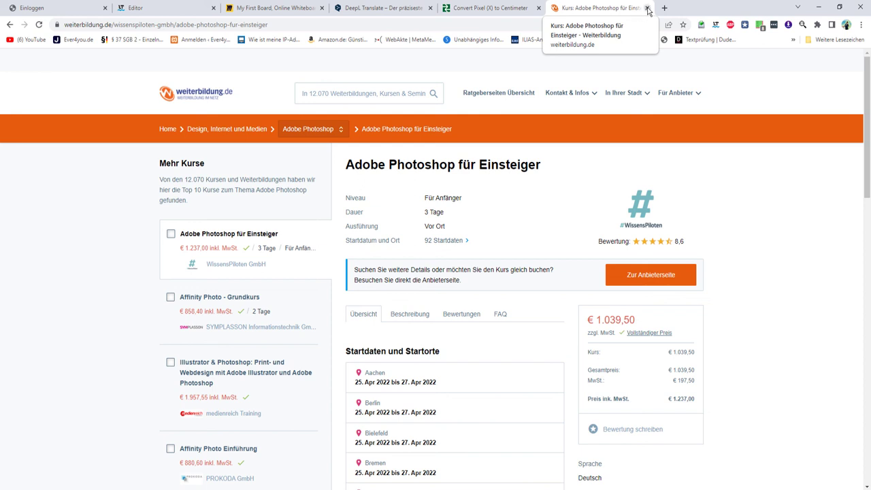
Close the course page and the pixel-to-centimetre converter page, and minimise the browser to return to paint.net.
click(648, 8)
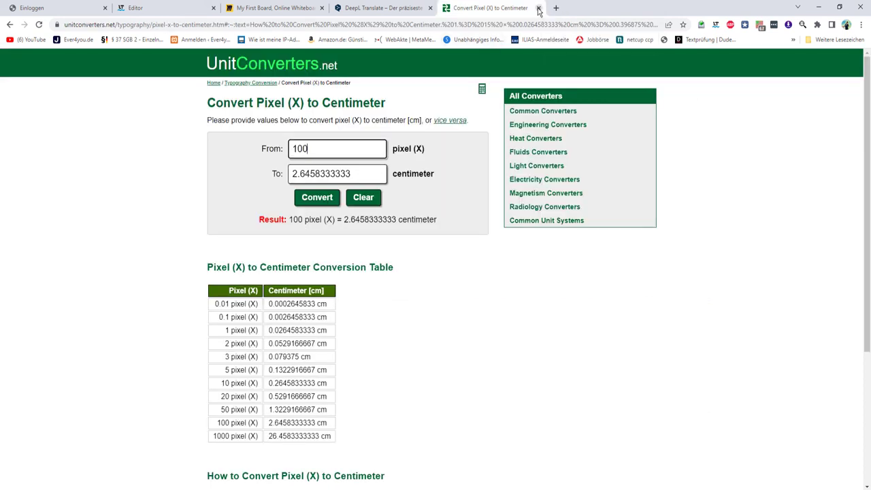
click(539, 8)
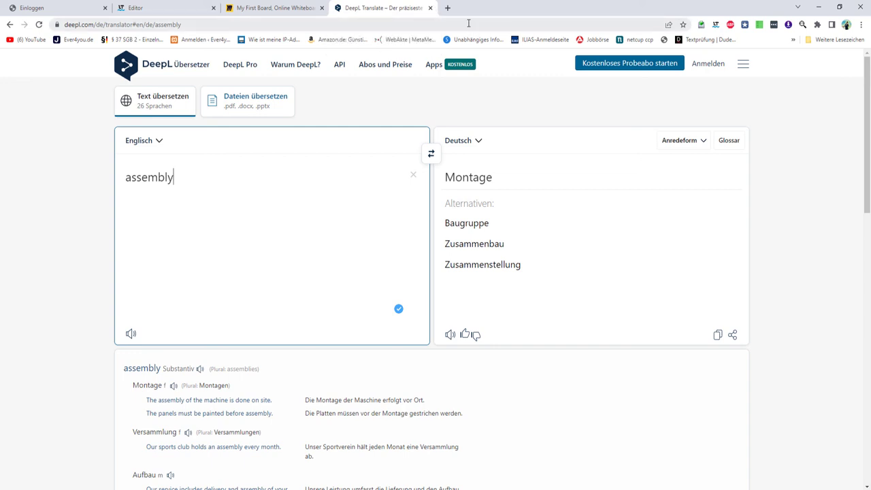
click(819, 6)
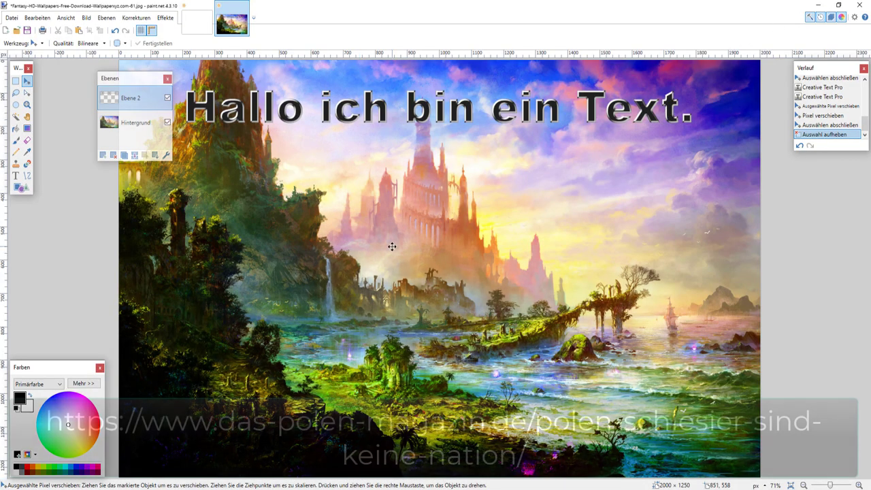